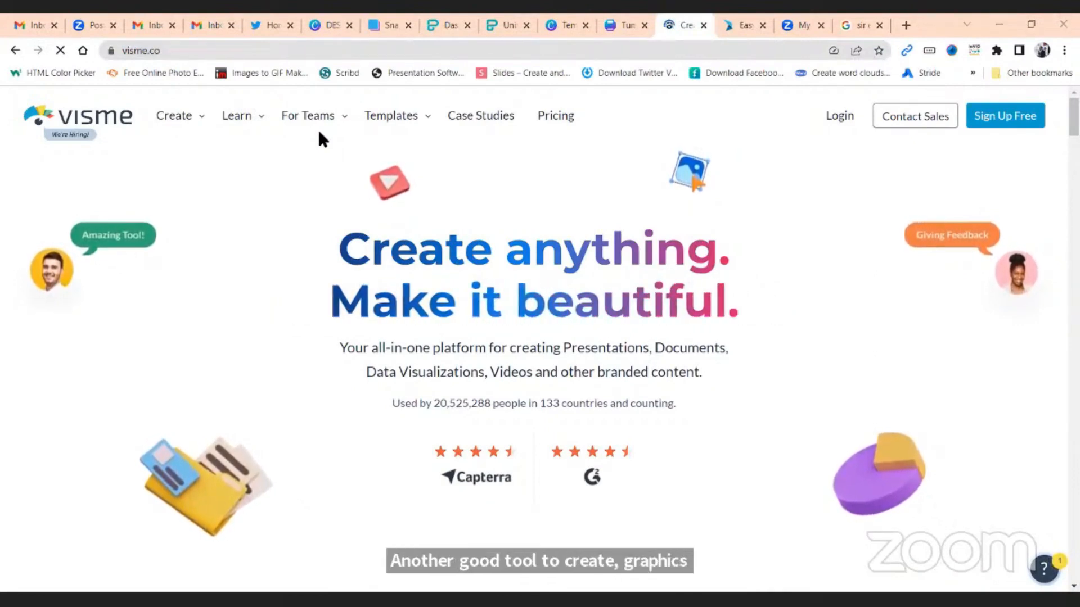
Step: Sign up for a free Visme account, giving "Referred by friend/colleague" as how the service was discovered
left_click(1007, 118)
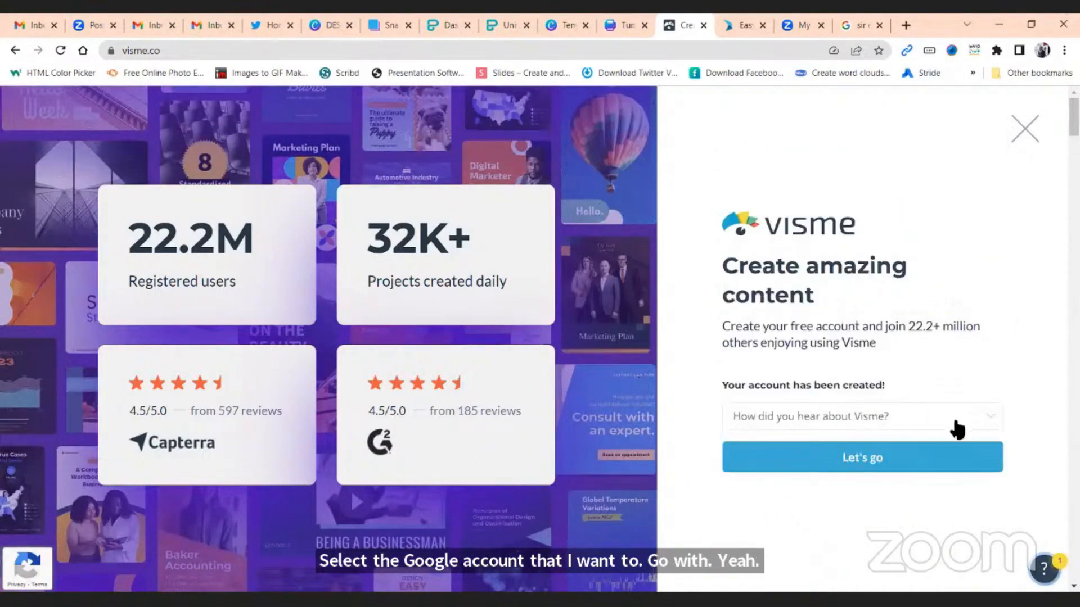
left_click(988, 420)
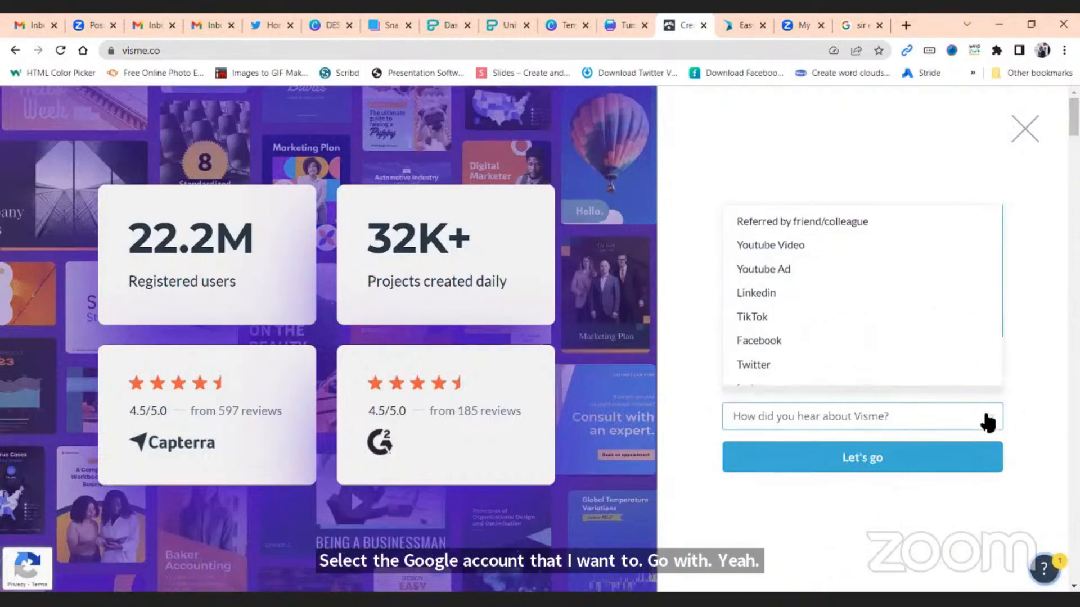
left_click(837, 224)
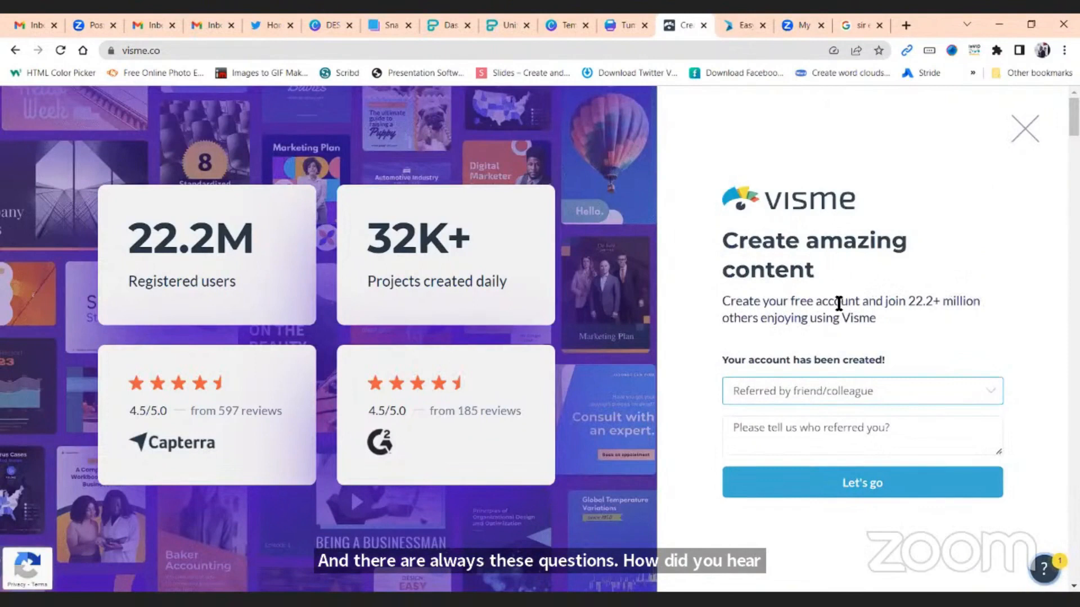
left_click(859, 491)
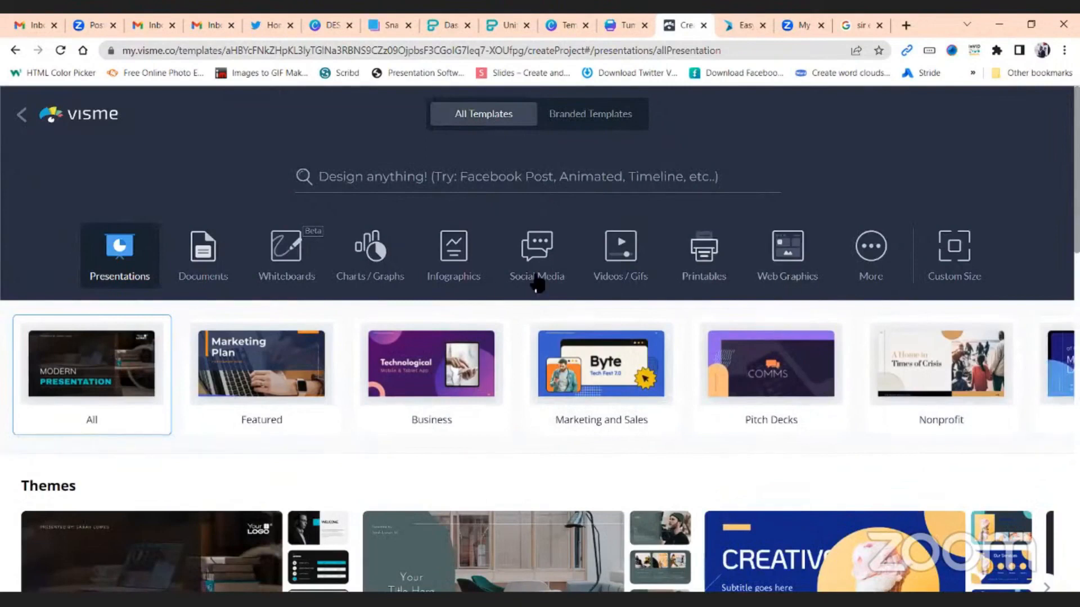
Step: Show the infographic templates and narrow them to the Location category
scroll(326, 294, "down", 2)
scroll(326, 293, "up", 2)
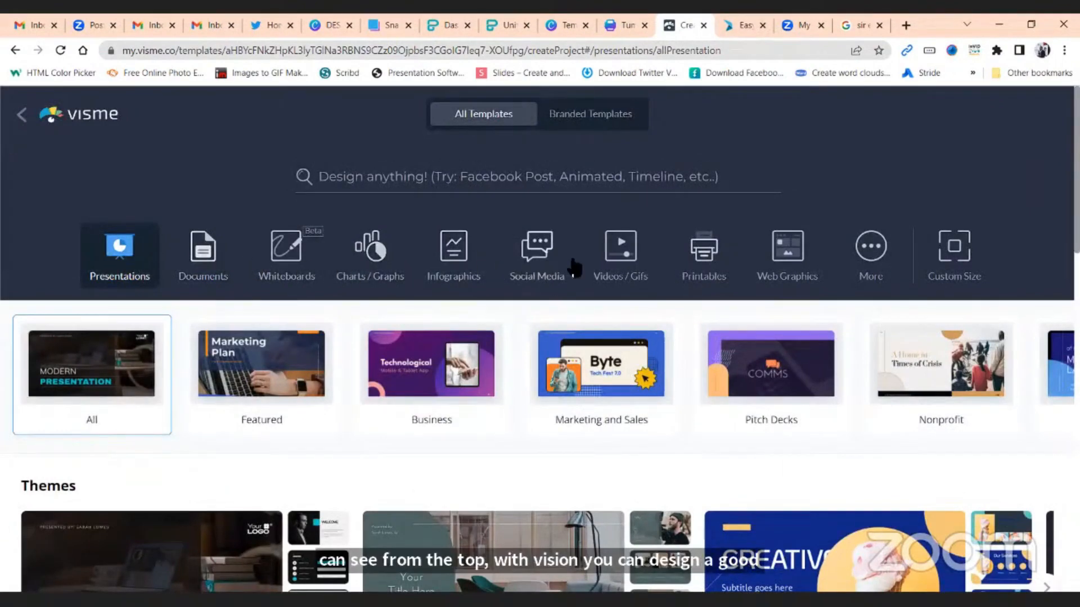
scroll(635, 293, "down", 5)
scroll(634, 293, "up", 5)
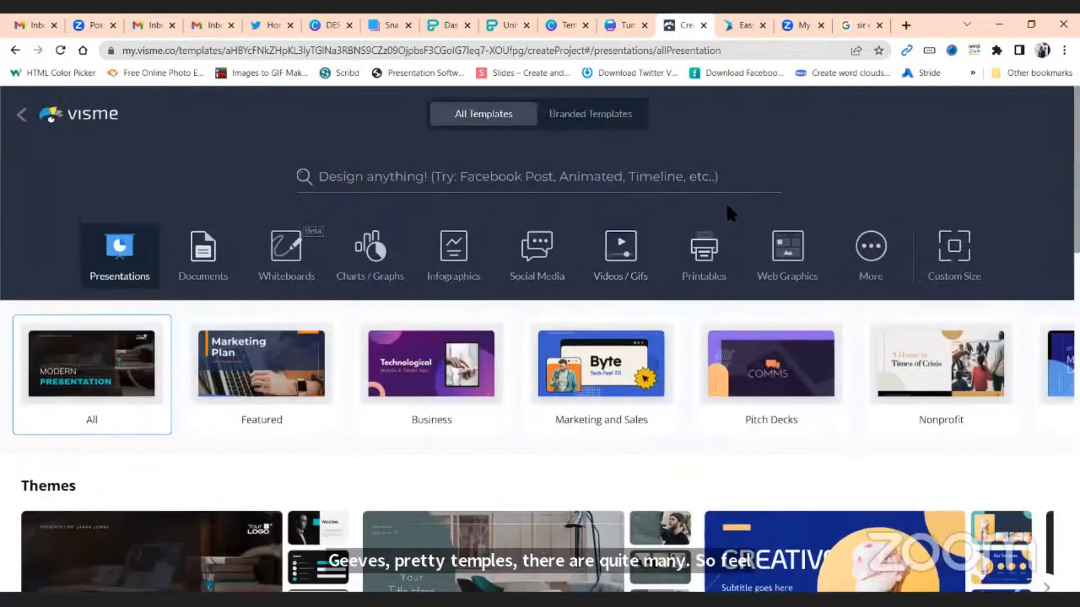
left_click(453, 260)
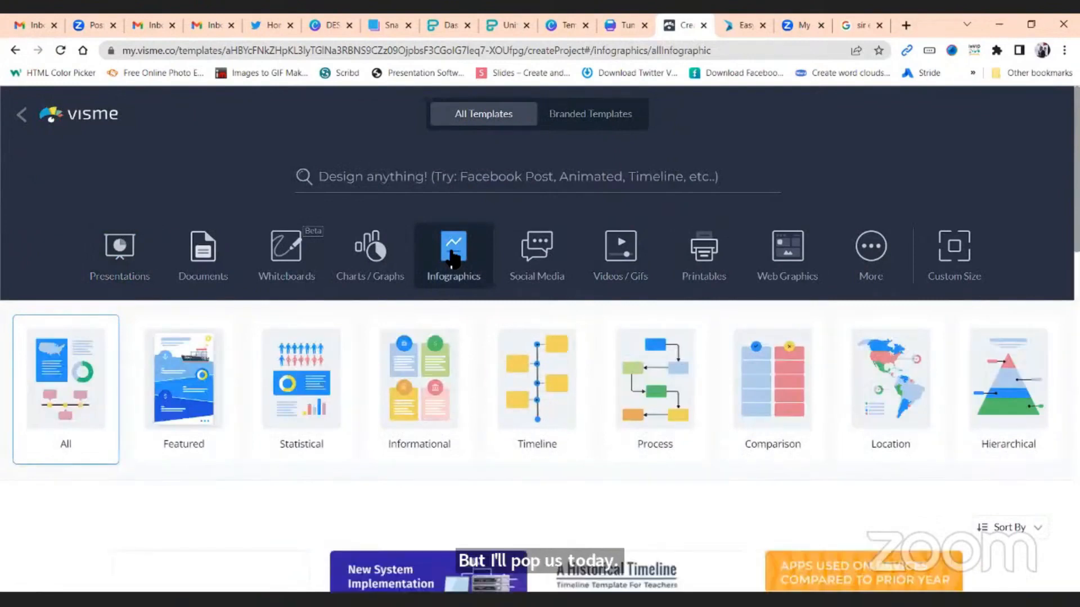
scroll(502, 440, "down", 3)
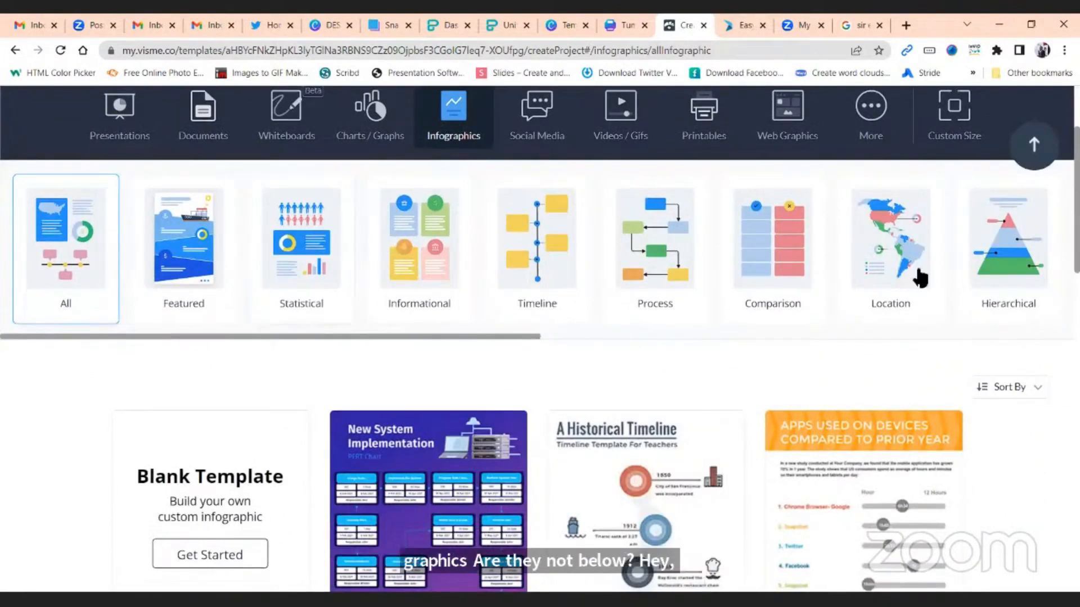
left_click_drag(518, 339, 583, 339)
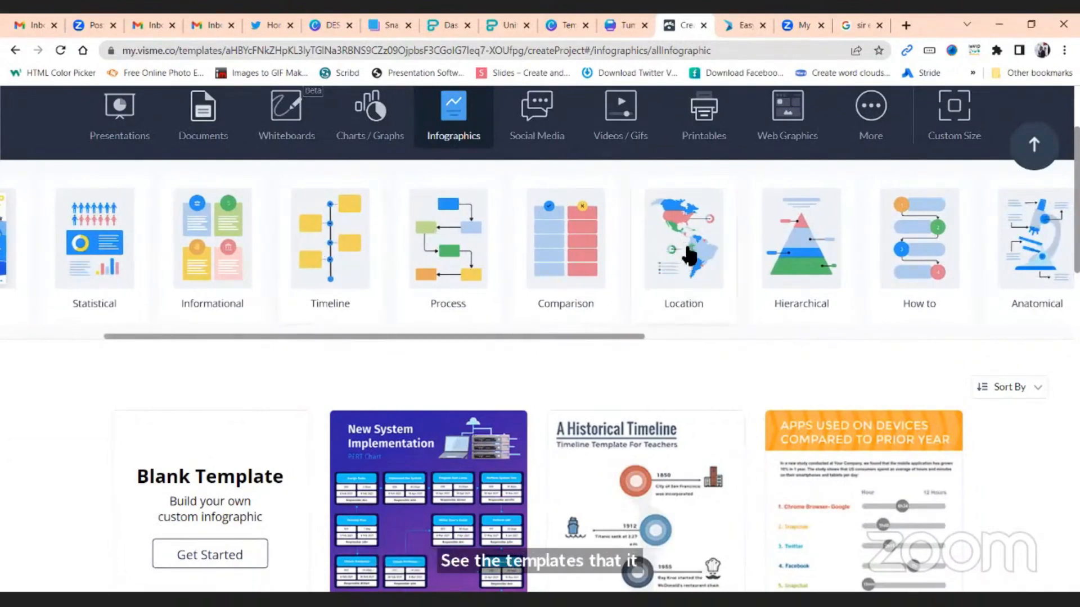
left_click(691, 224)
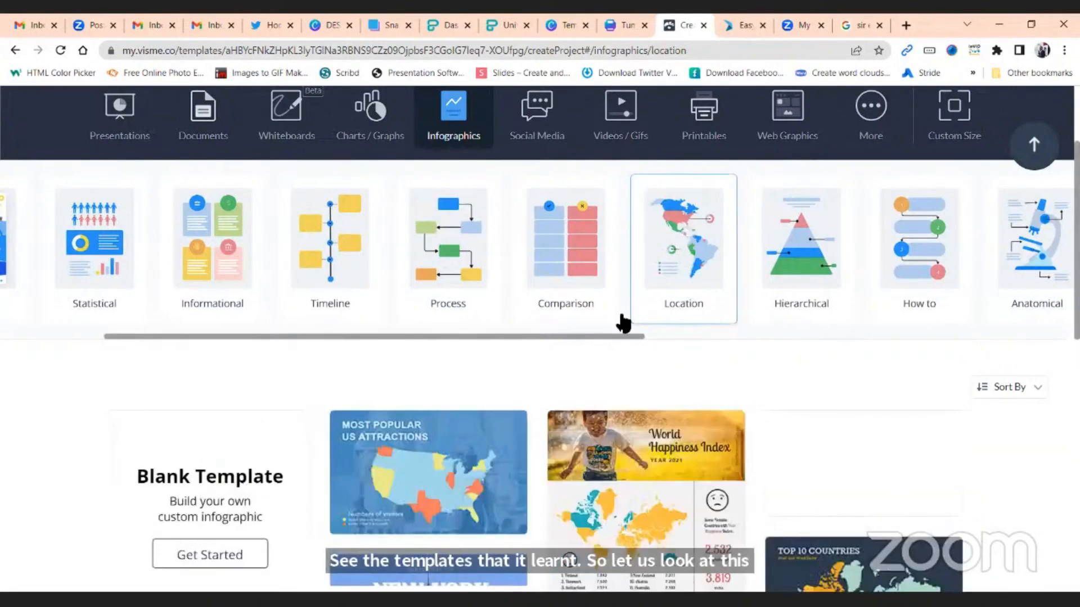
Step: Browse the Location infographic templates and open the "Top 10 Countries" world map template for editing
scroll(540, 338, "down", 2)
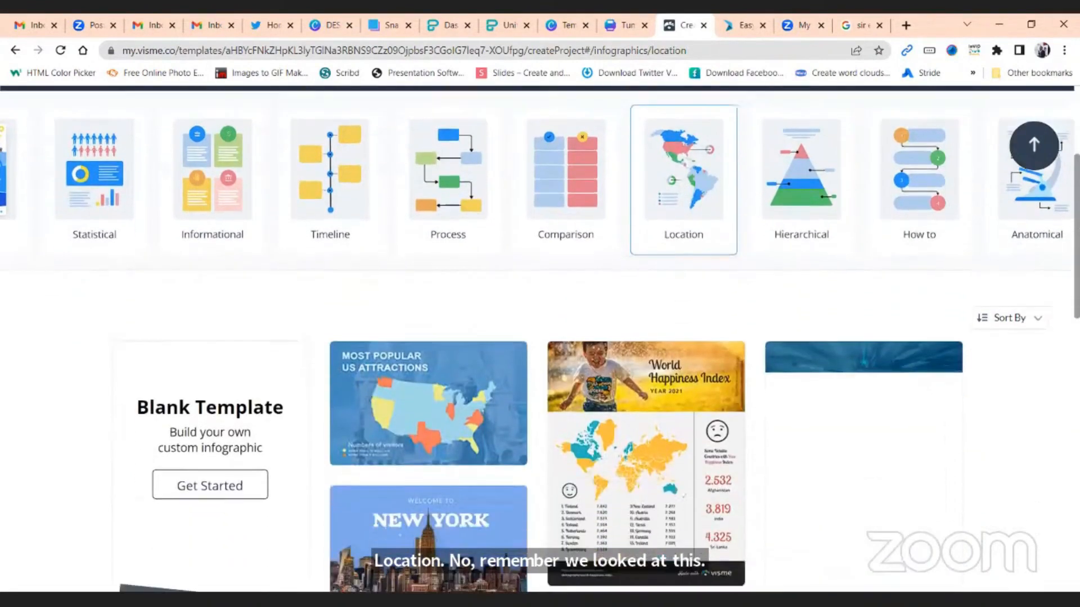
scroll(540, 338, "down", 2)
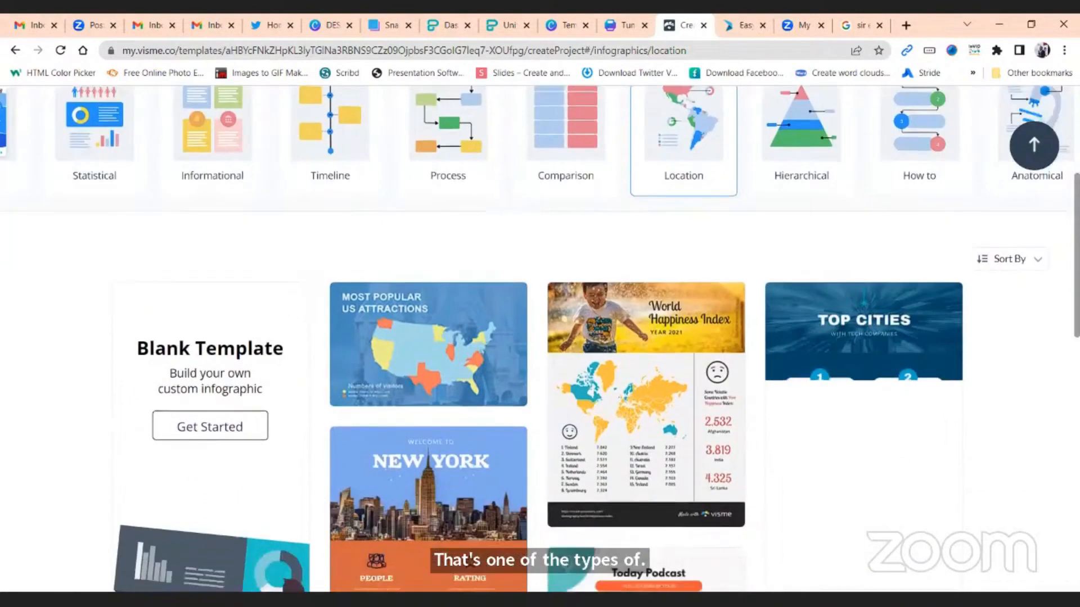
scroll(861, 307, "down", 6)
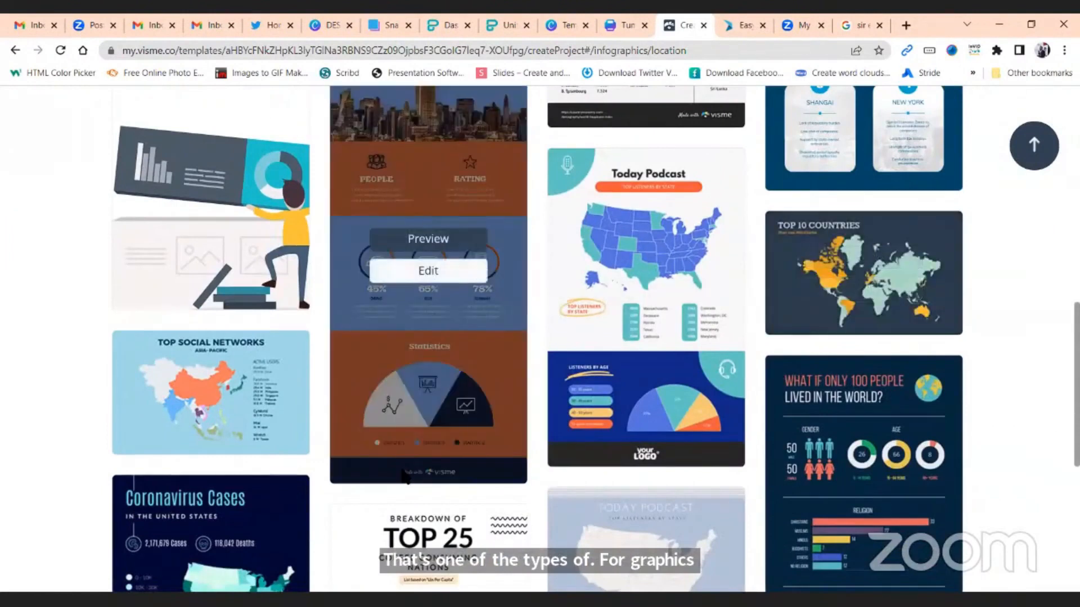
scroll(427, 281, "down", 4)
scroll(573, 372, "down", 3)
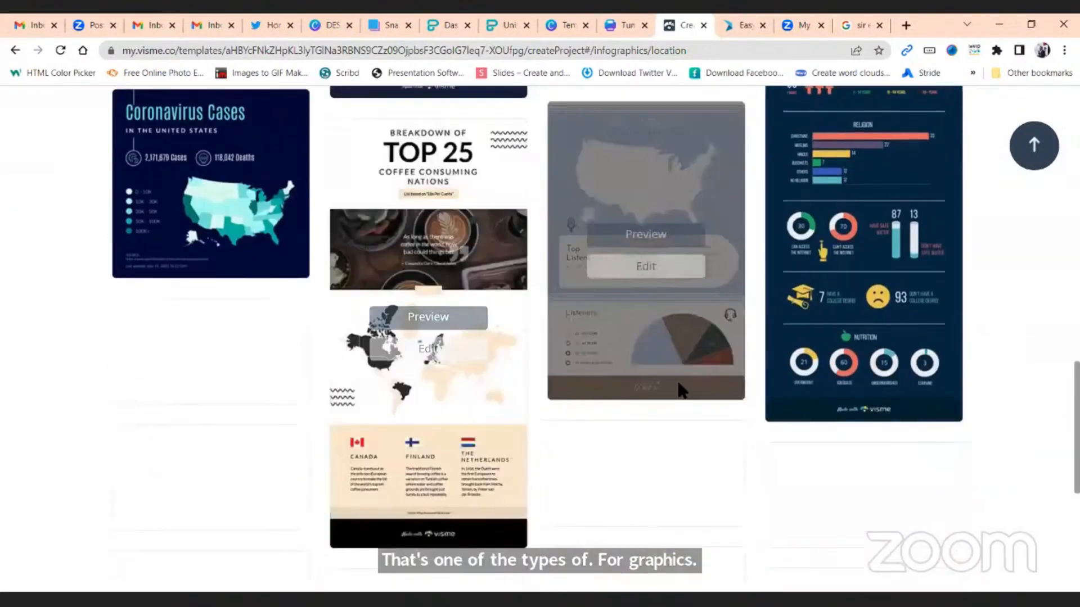
scroll(692, 357, "down", 6)
scroll(700, 369, "up", 8)
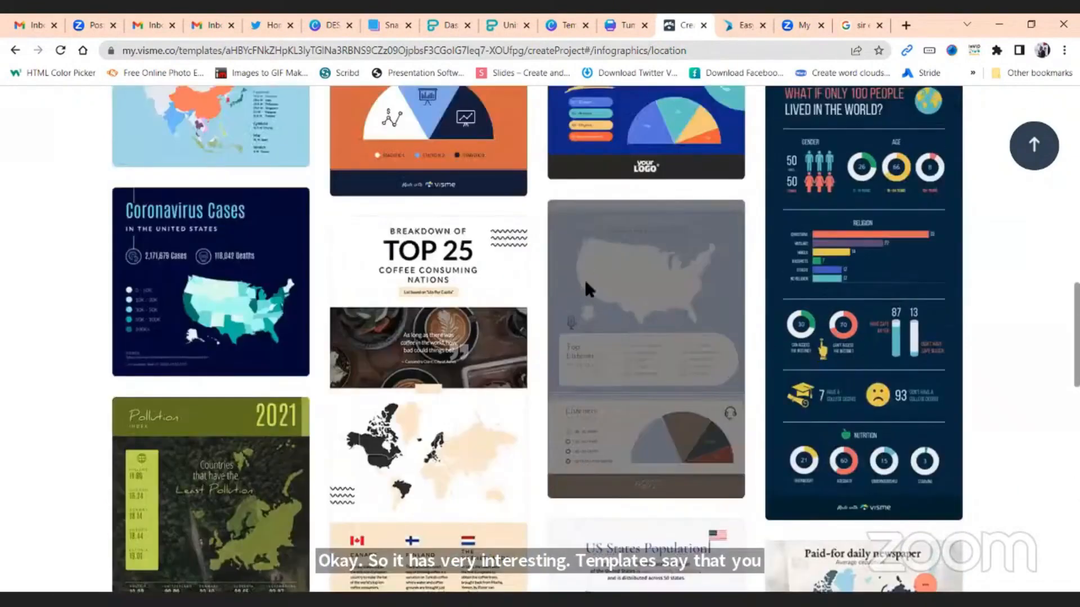
scroll(584, 287, "up", 8)
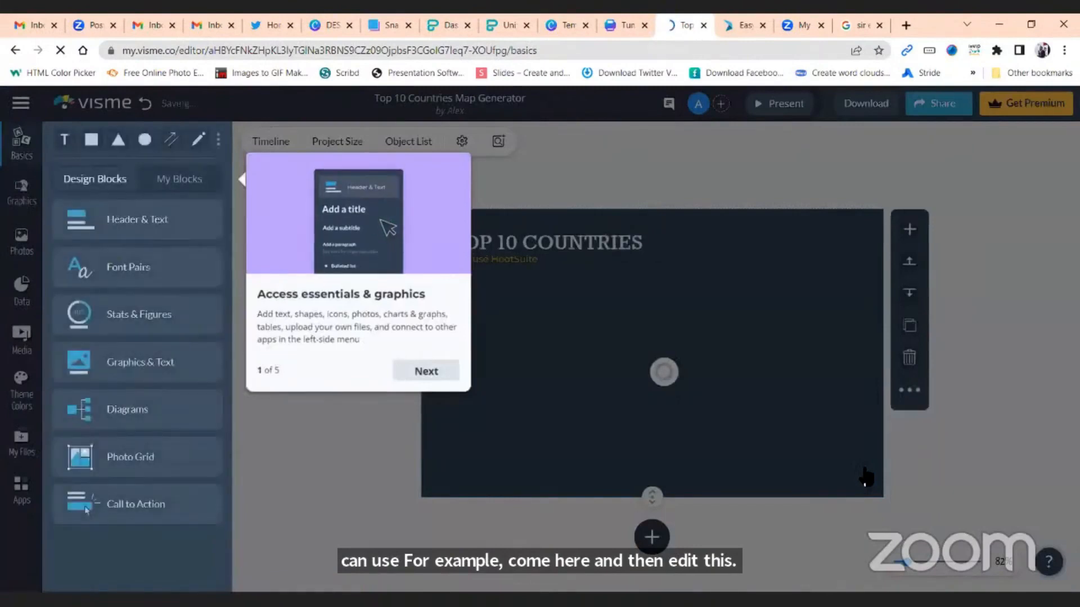
Step: Step through the editor's introductory tour to its end and close the video tutorials window
left_click(426, 371)
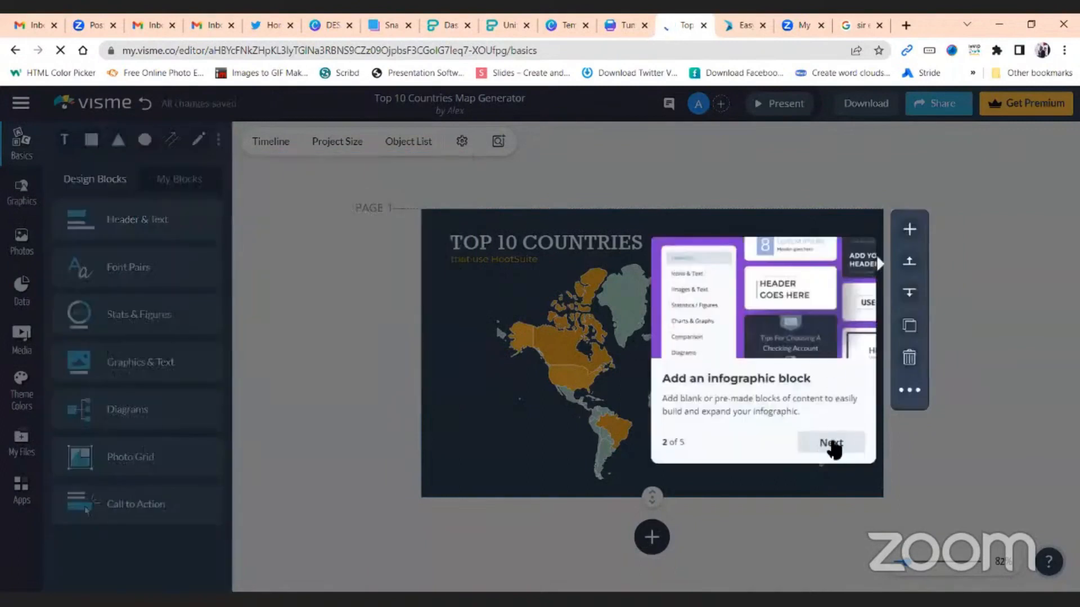
left_click(831, 443)
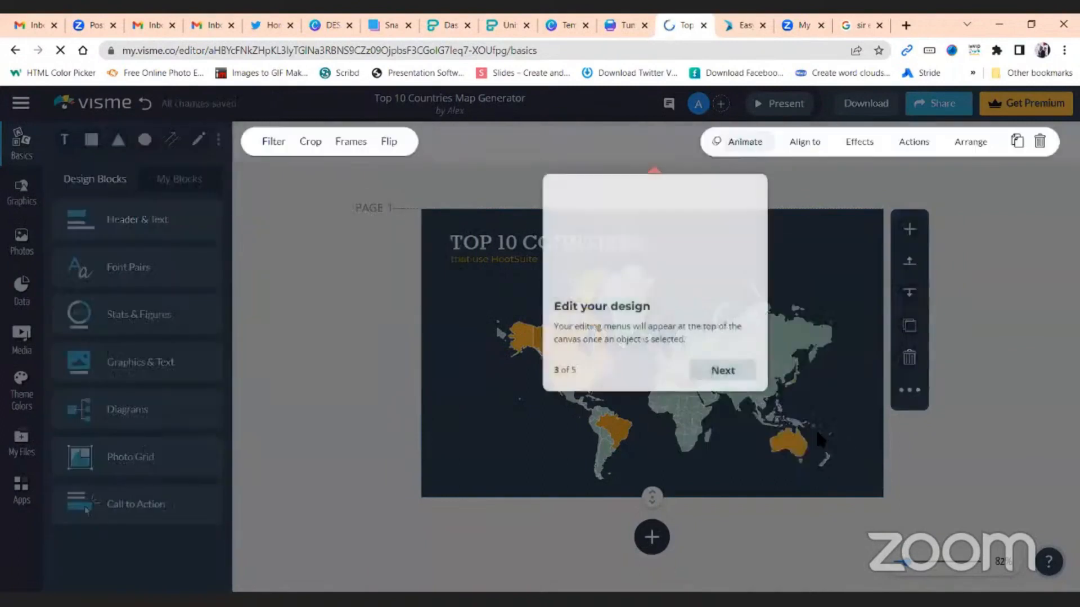
left_click(723, 379)
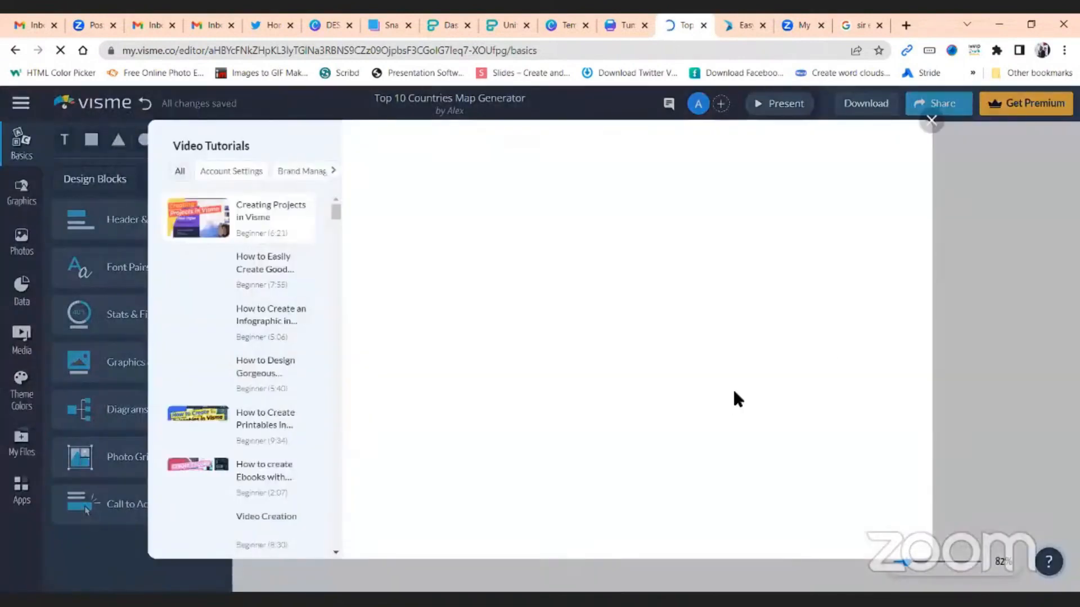
left_click(932, 122)
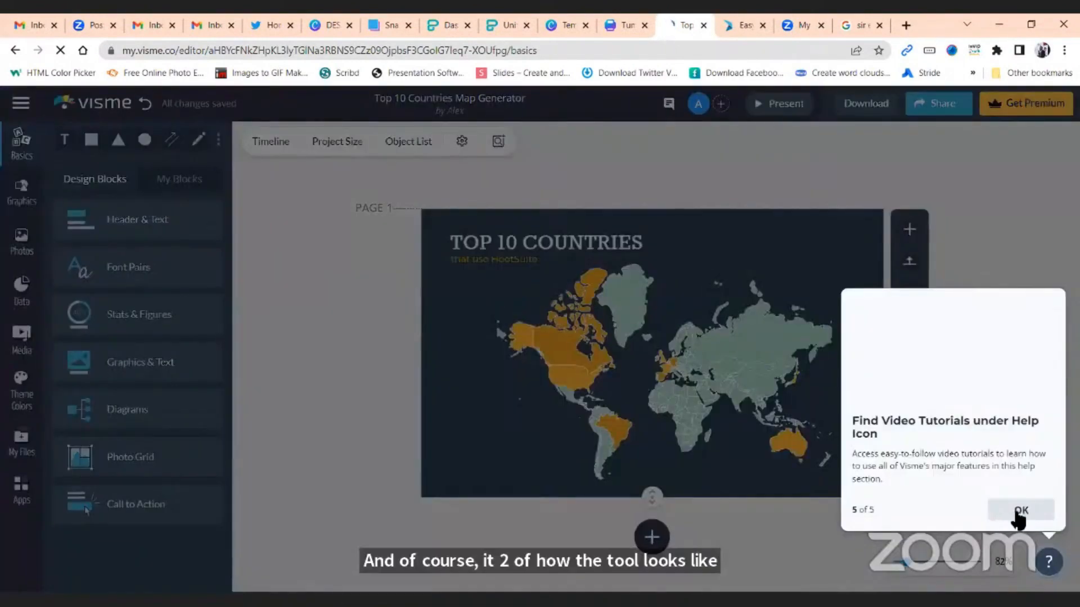
left_click(1013, 508)
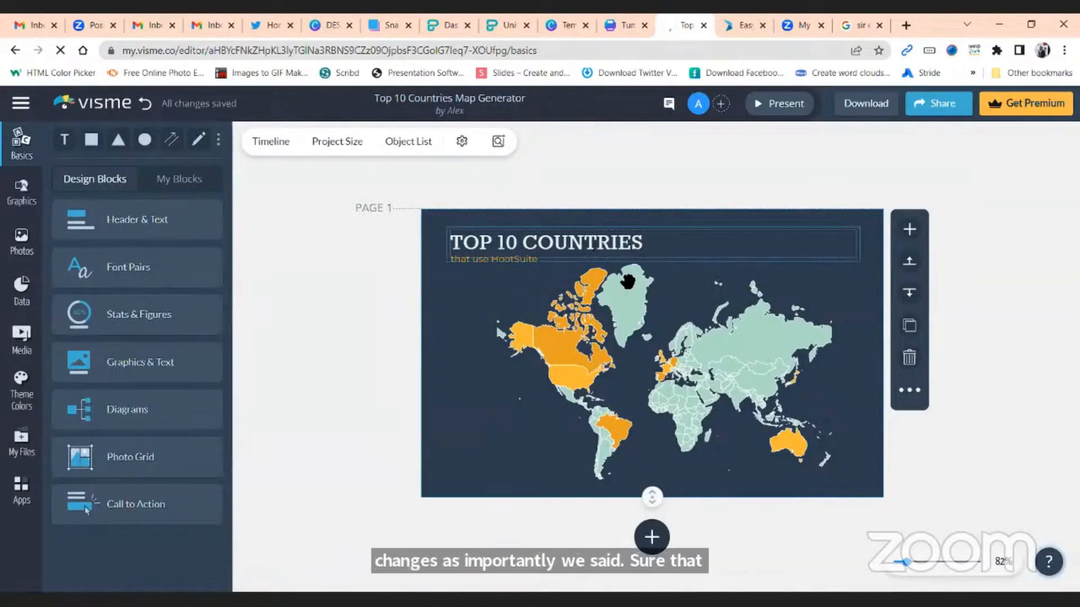
Step: Delete the word "COUNTRIES" from the map's "TOP 10 COUNTRIES" heading
left_click(580, 254)
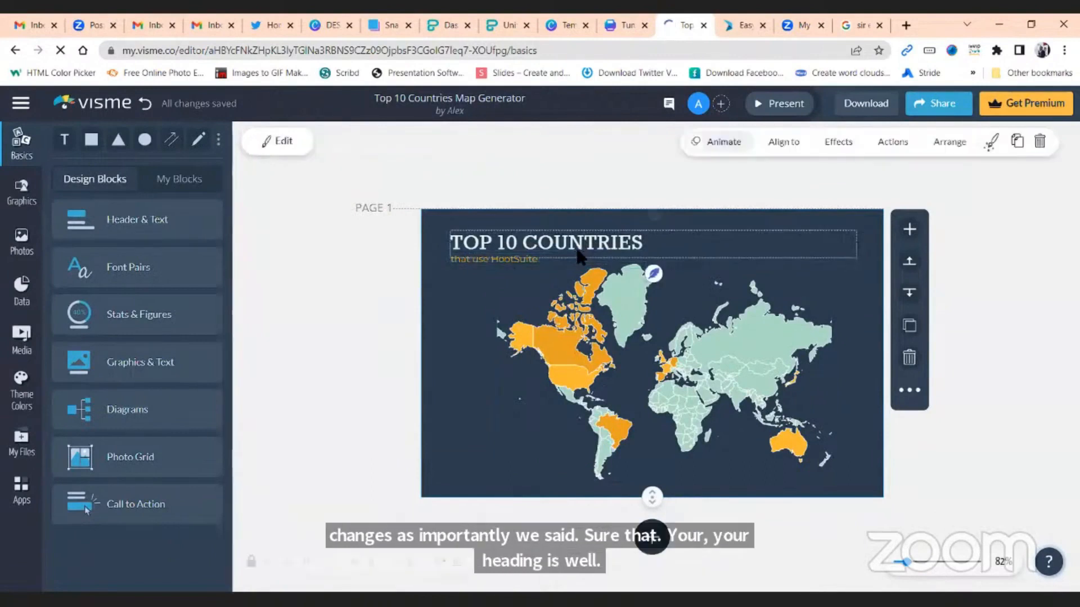
left_click(611, 253)
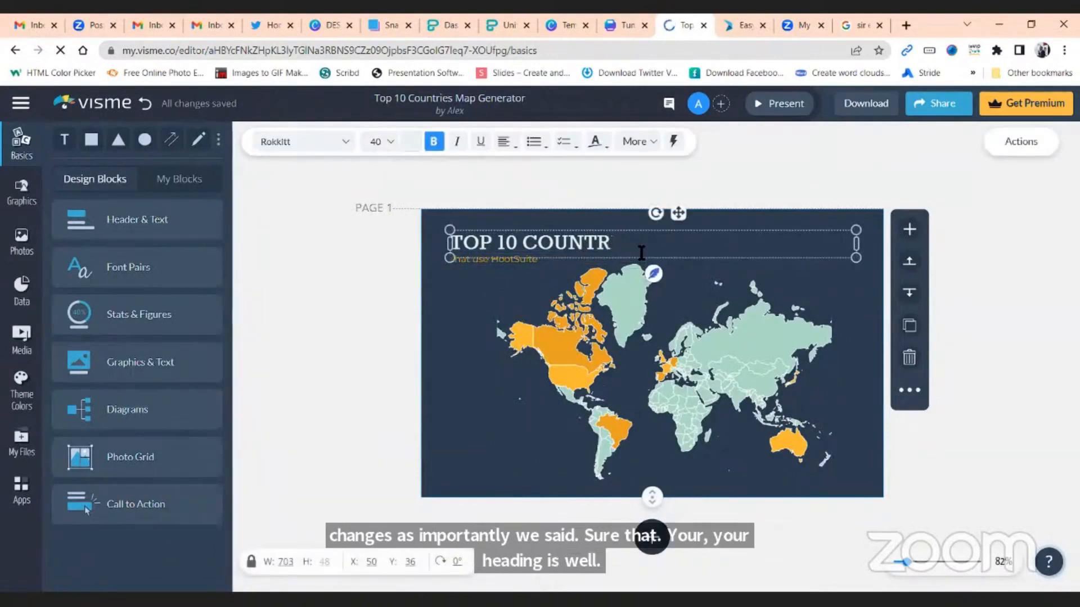
key("BackSpace")
key("BackSpace")
key("BackSpace")
key("BackSpace")
key("BackSpace")
key("BackSpace")
key("BackSpace")
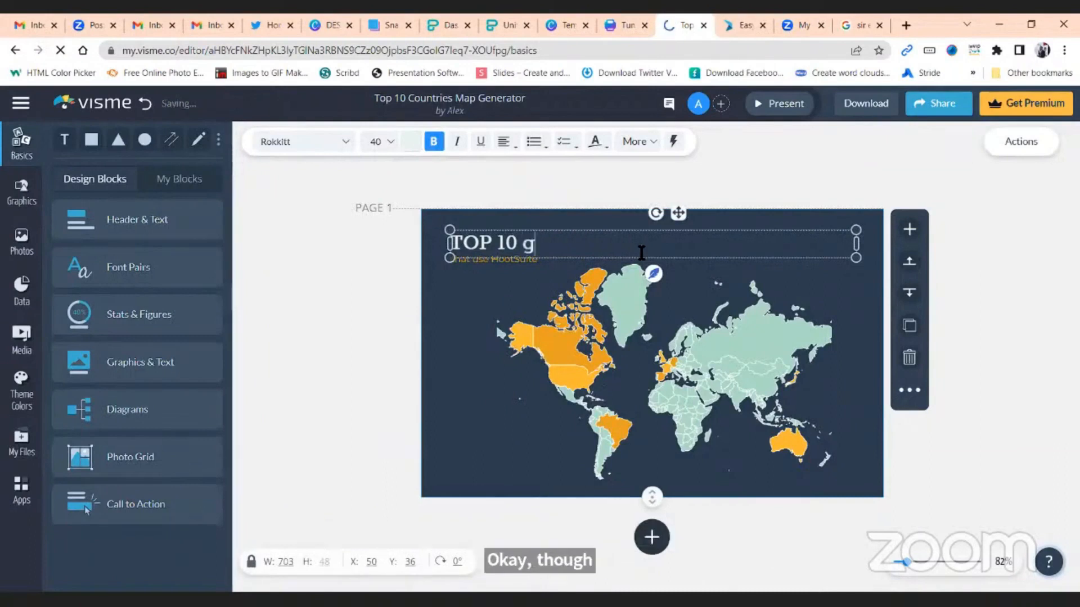
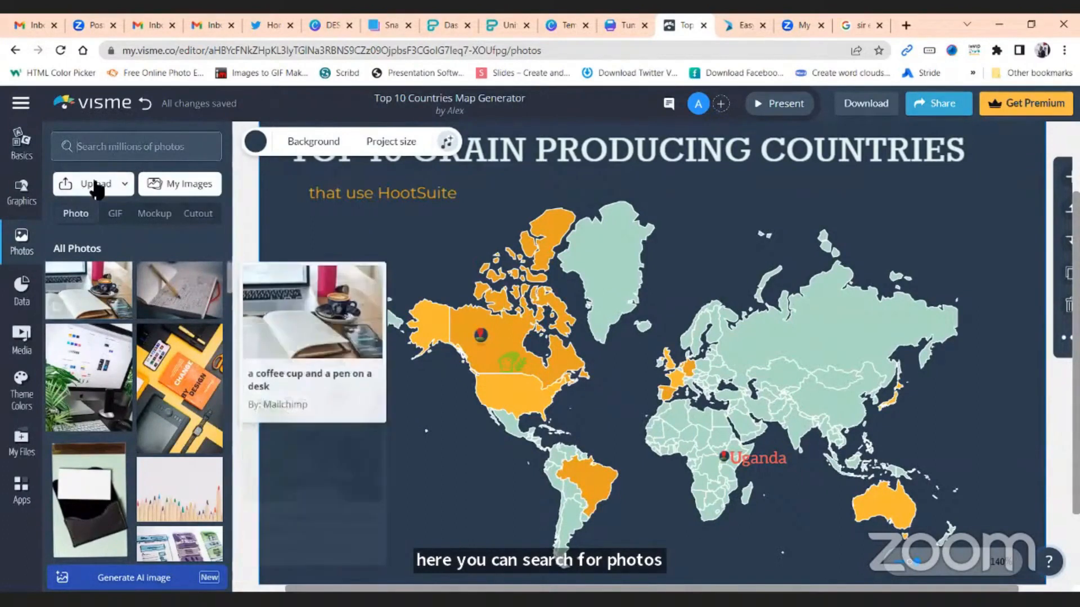
Step: Upload the "Apple Vision Pro" image from the computer's Pictures folder to the project's files
left_click(94, 186)
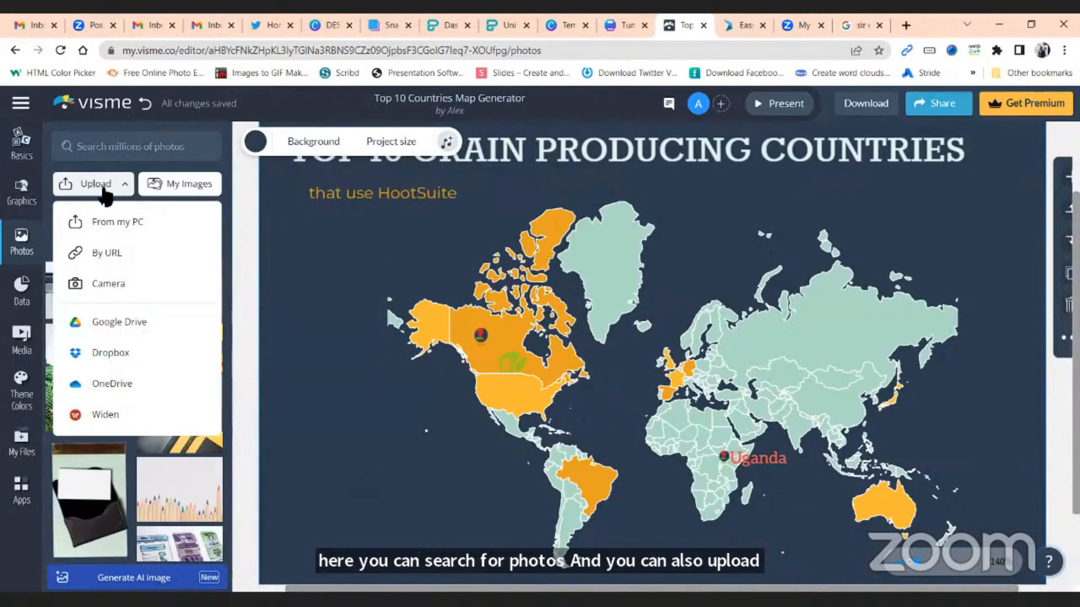
left_click(127, 225)
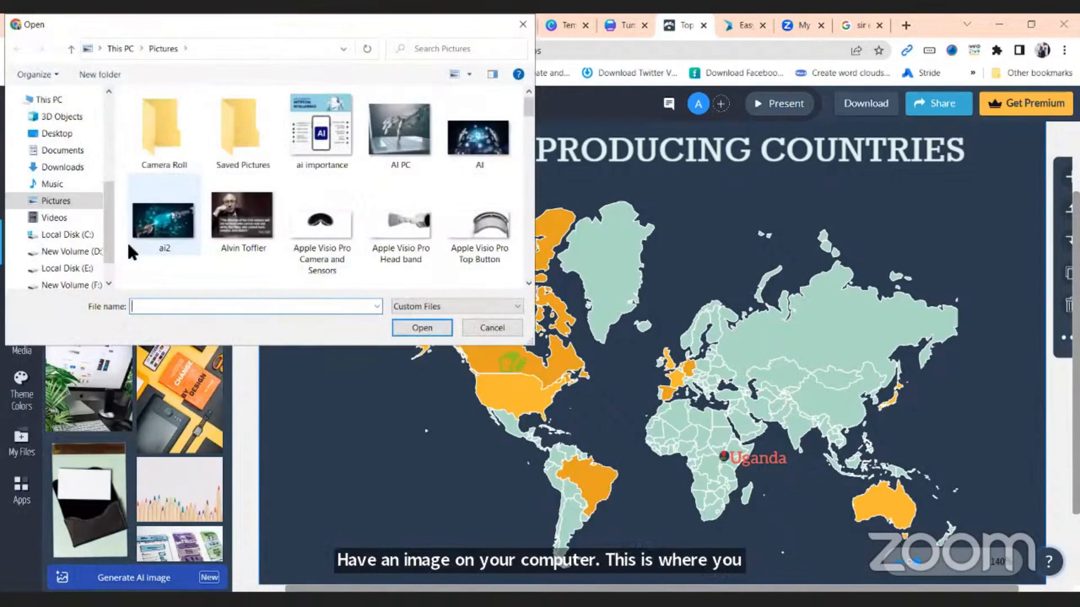
scroll(392, 225, "down", 5)
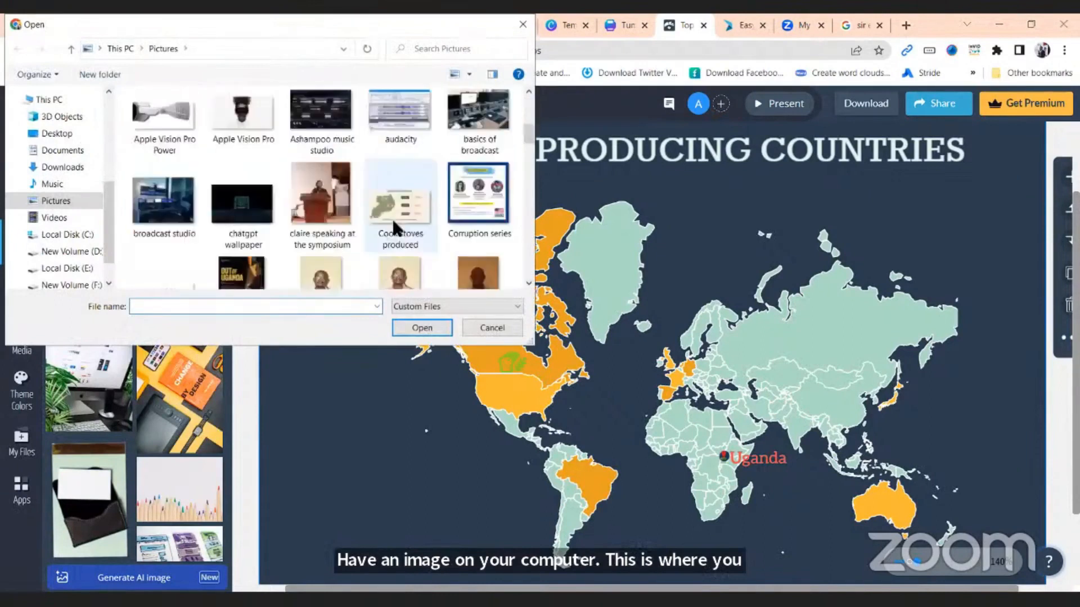
scroll(393, 218, "up", 3)
scroll(391, 217, "down", 2)
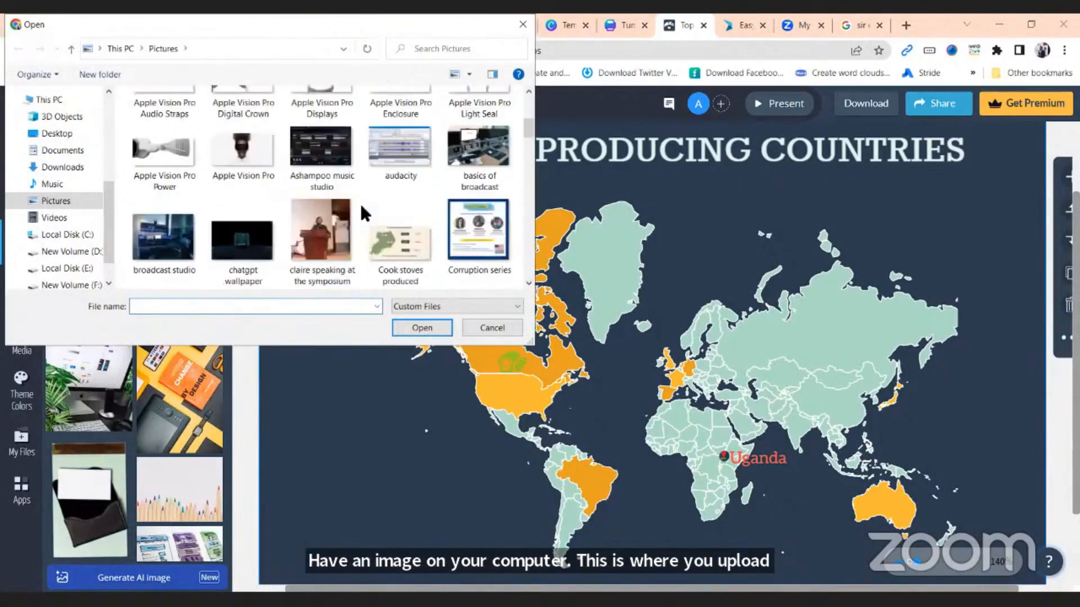
left_click(248, 141)
left_click(417, 327)
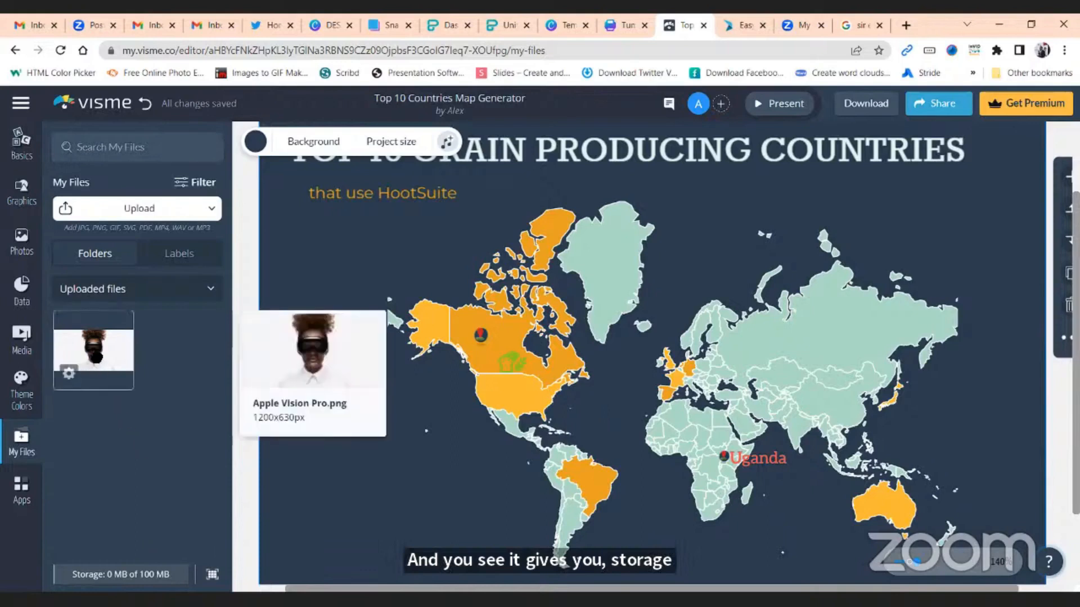
Step: Try the uploaded Apple Vision Pro image as the page background, and undo that change
left_click(95, 359)
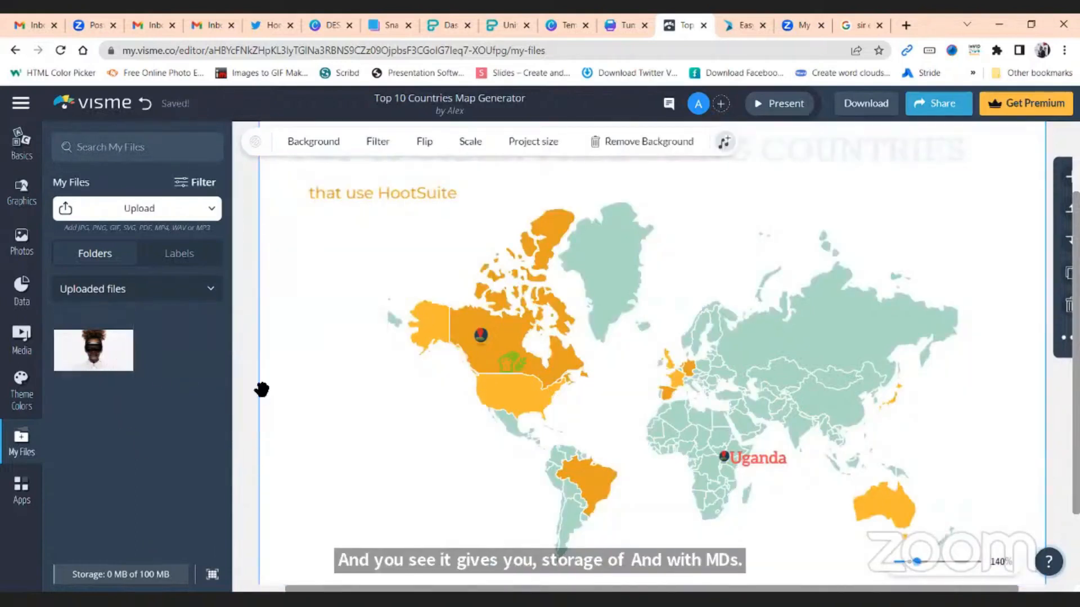
scroll(505, 372, "up", 2)
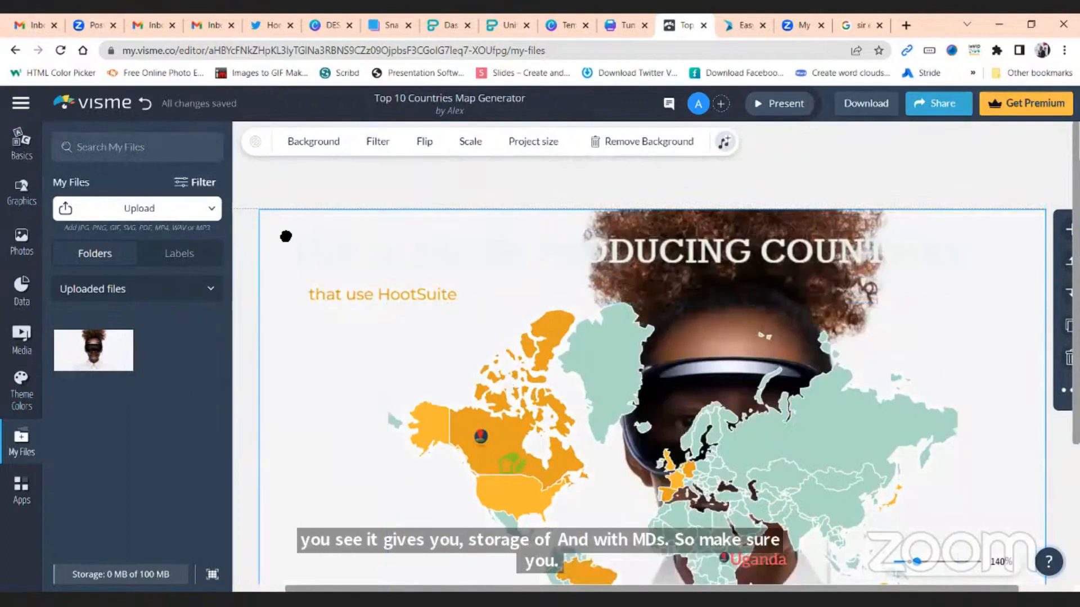
left_click(311, 251)
left_click(304, 375)
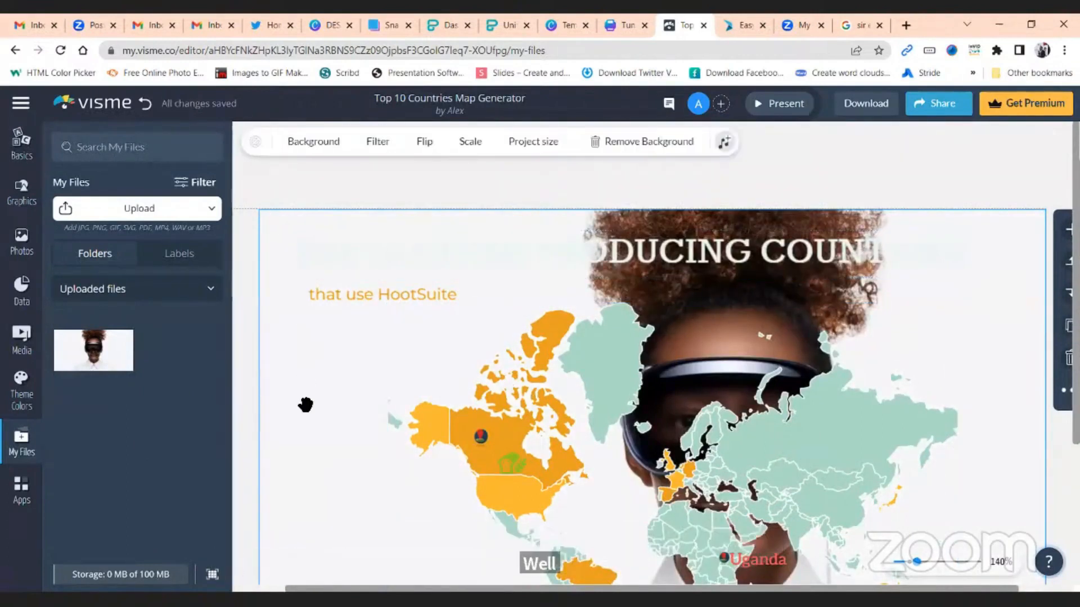
scroll(422, 379, "down", 3)
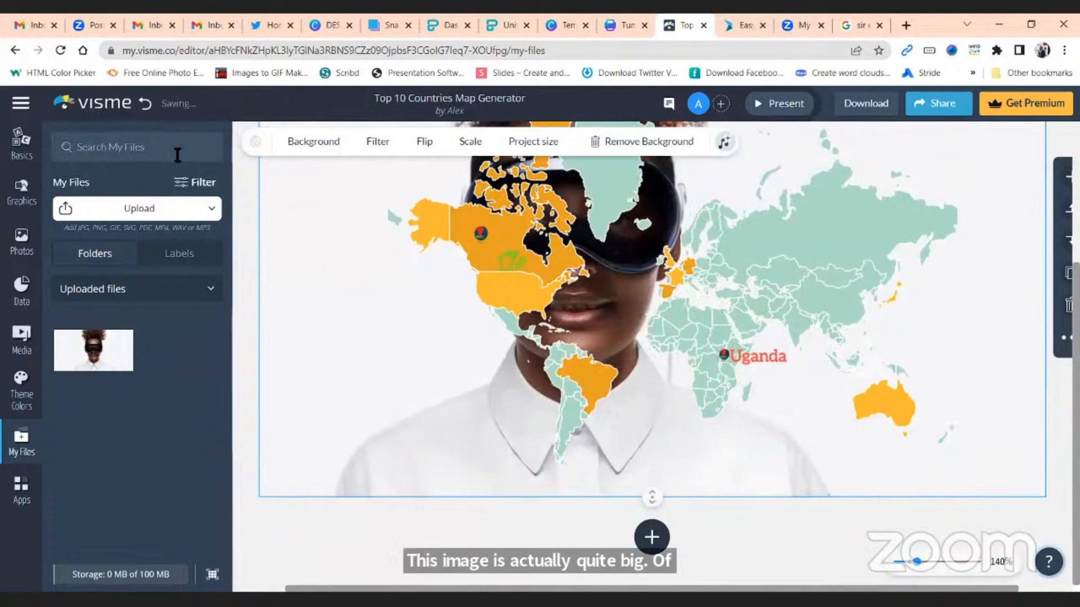
left_click(145, 104)
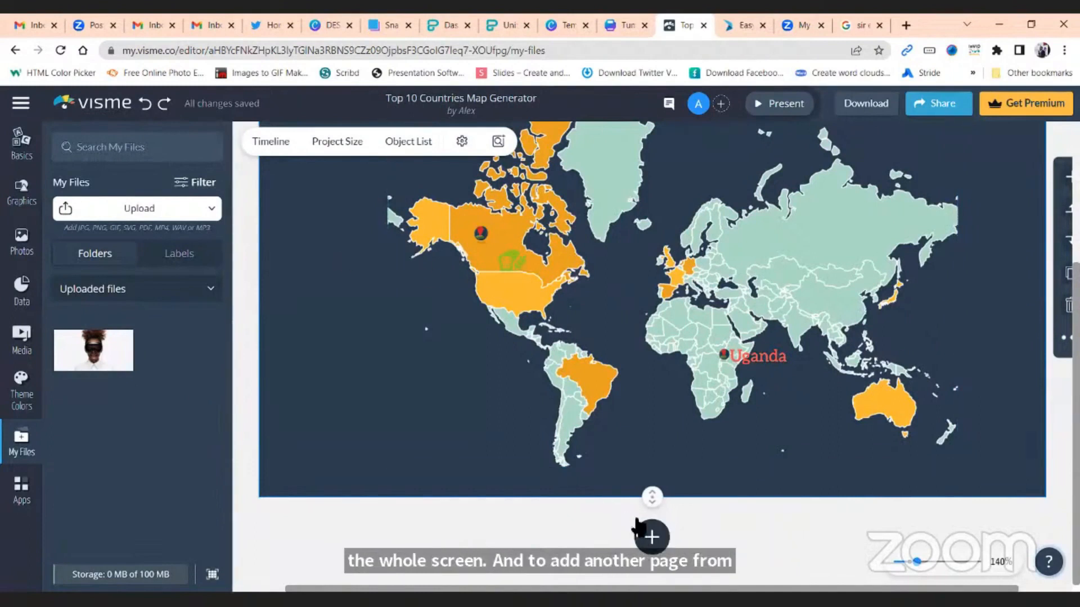
Step: Add an empty page below the world map page
left_click(652, 537)
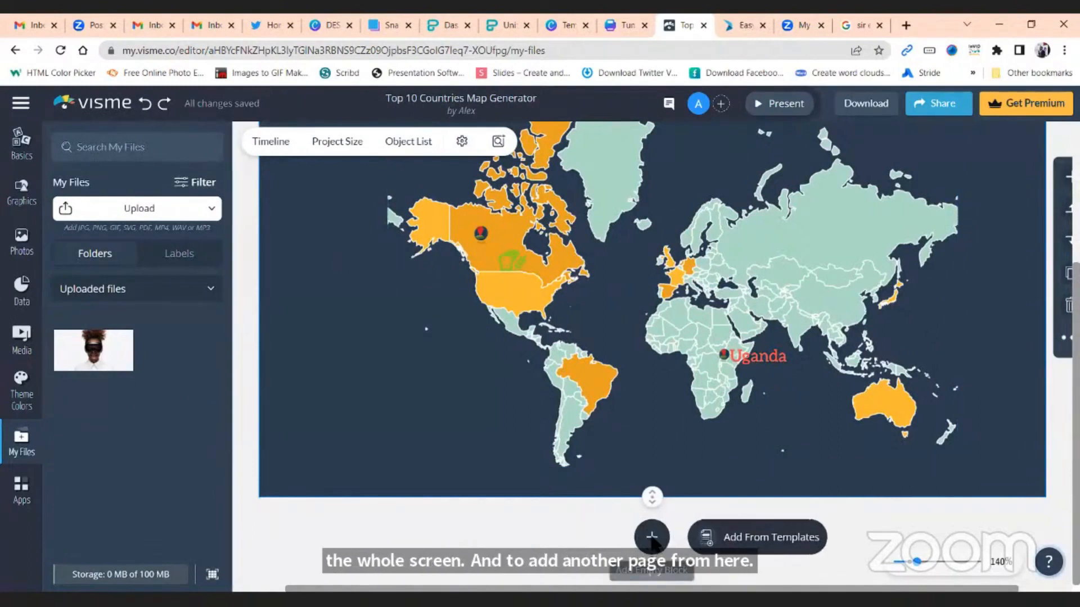
scroll(688, 523, "down", 4)
scroll(688, 523, "up", 3)
scroll(688, 523, "down", 3)
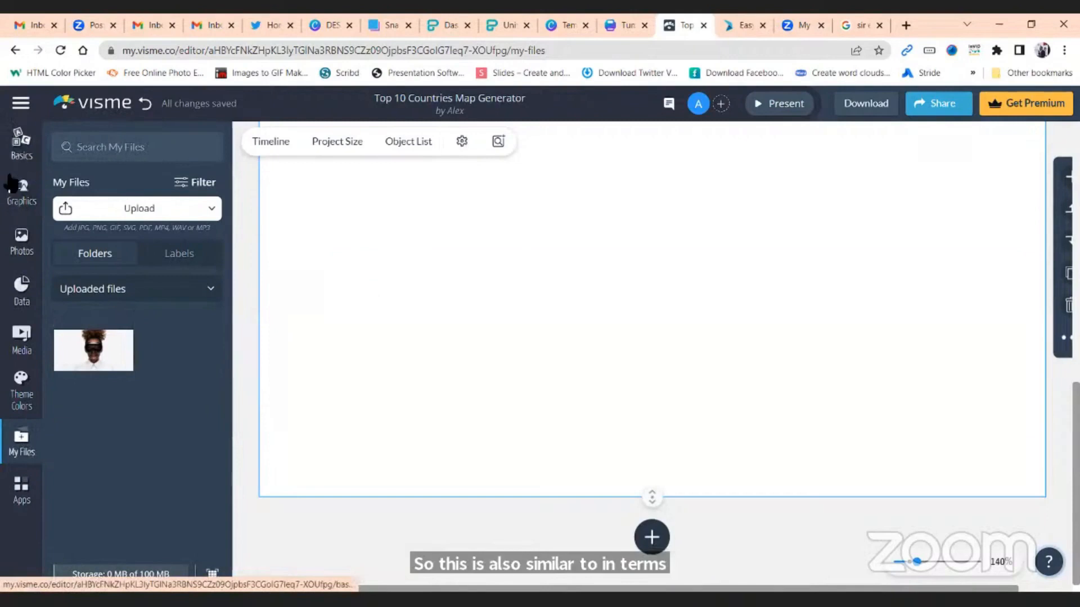
Step: Insert a basic pie chart on the empty page and shrink it to about 358 by 335 so it fits
left_click(25, 295)
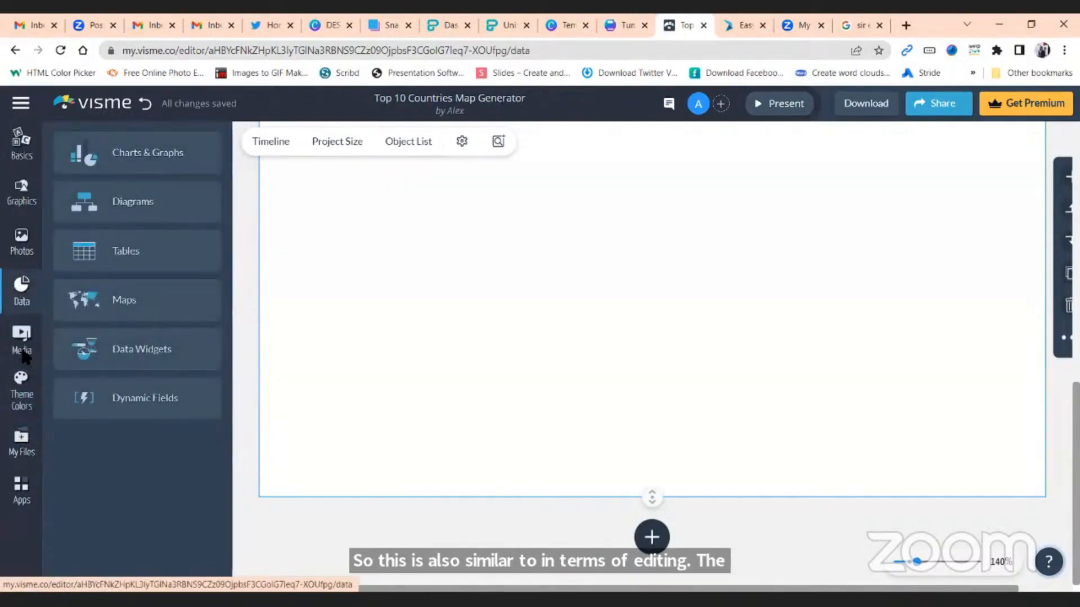
left_click(130, 162)
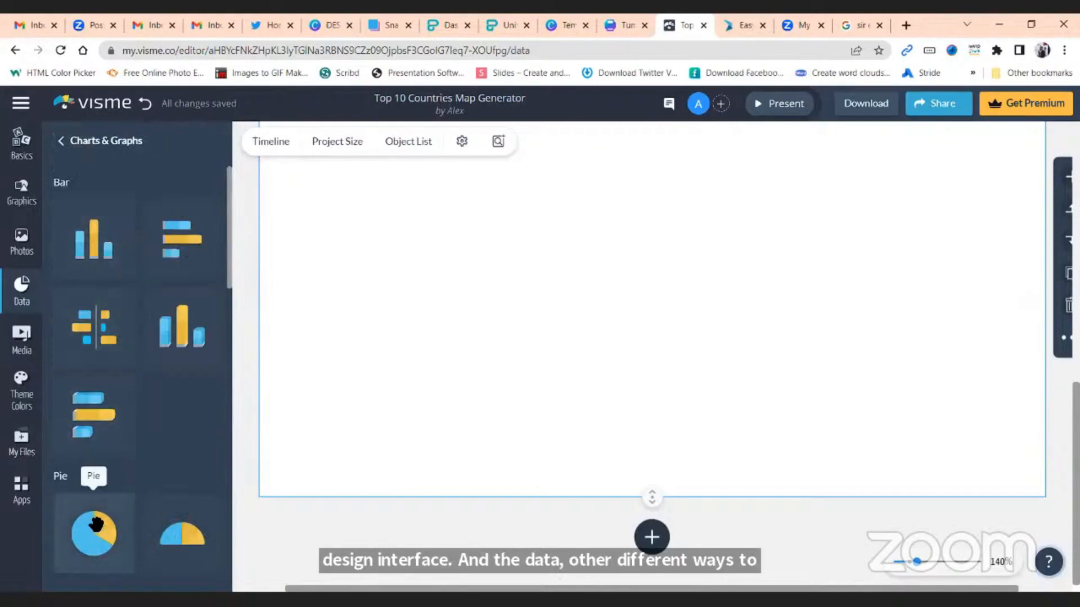
scroll(101, 450, "down", 10)
scroll(101, 445, "up", 5)
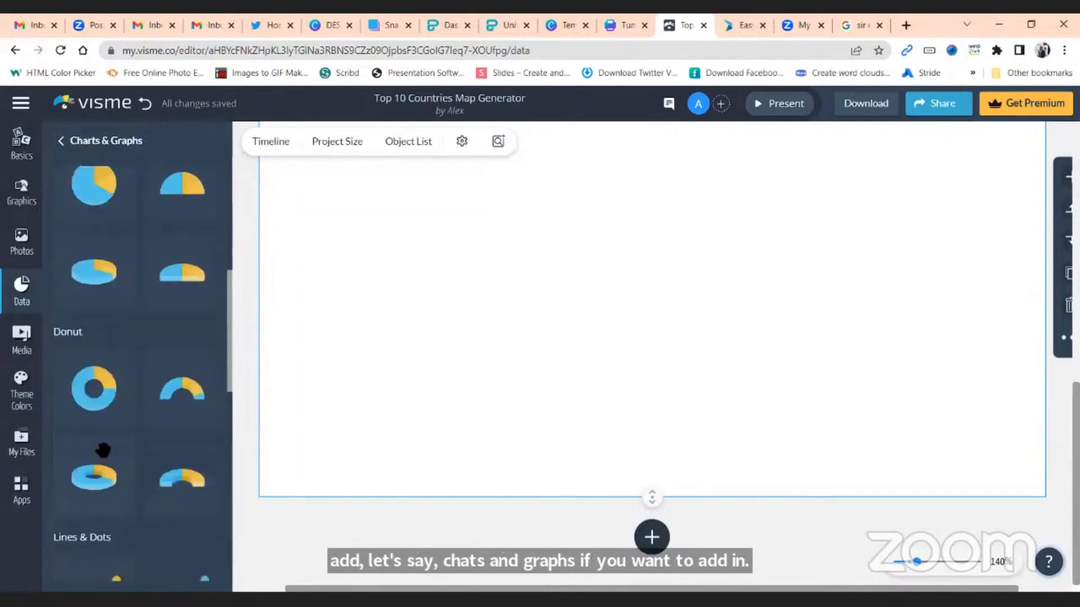
scroll(102, 449, "up", 5)
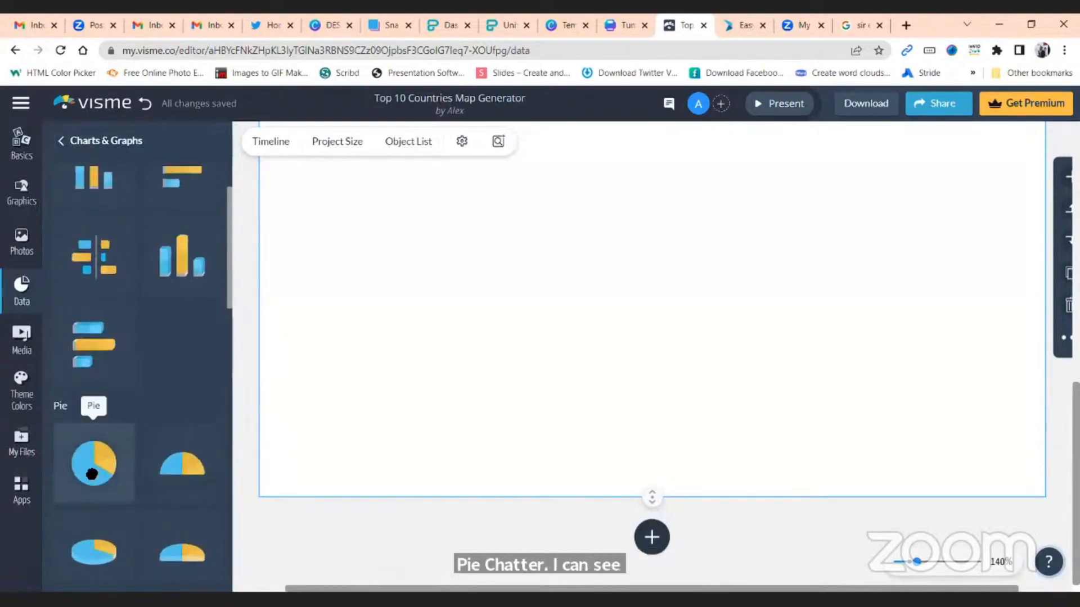
left_click(92, 474)
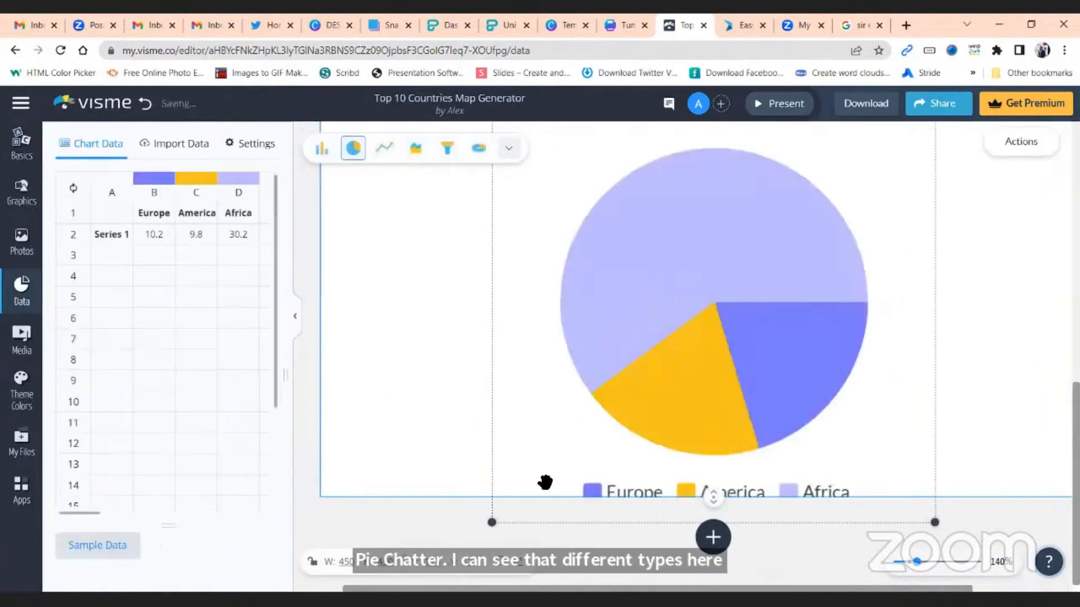
left_click_drag(488, 526, 584, 410)
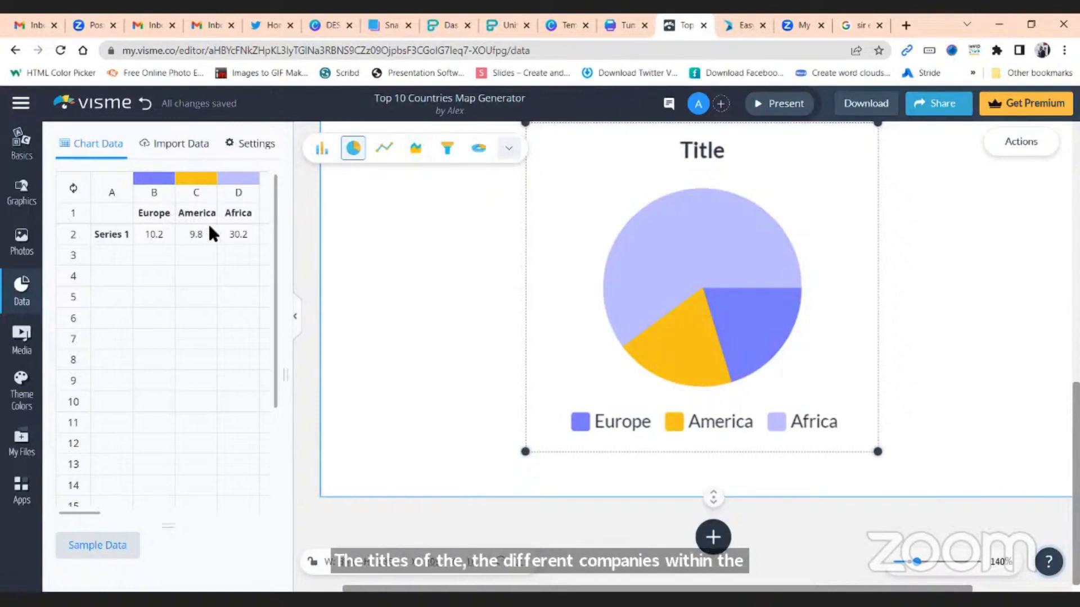
Step: Hide the pie chart's legend in its settings and show it again
left_click(249, 143)
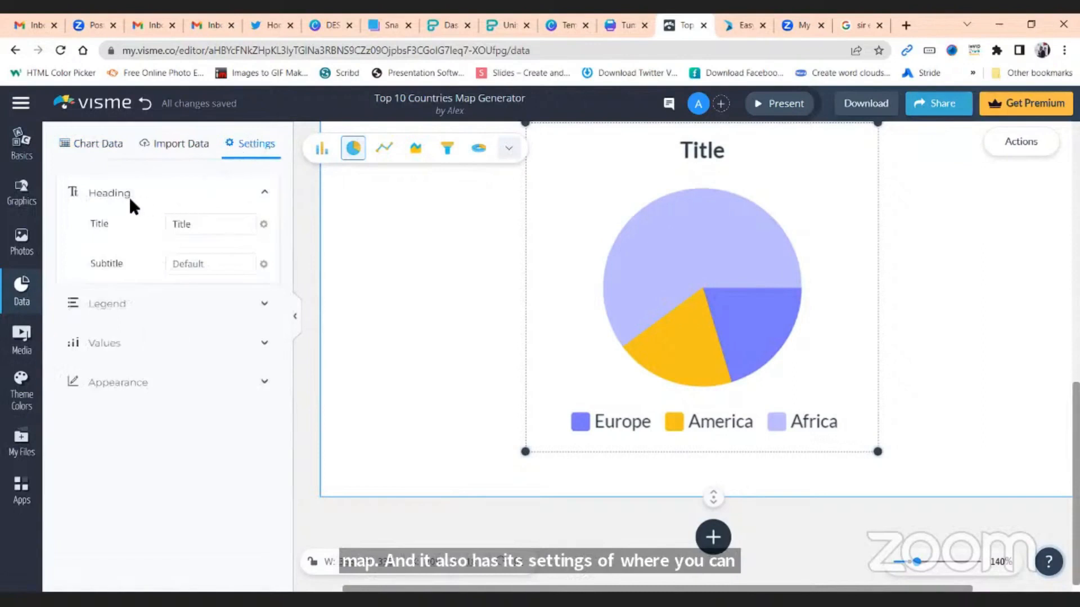
left_click(249, 229)
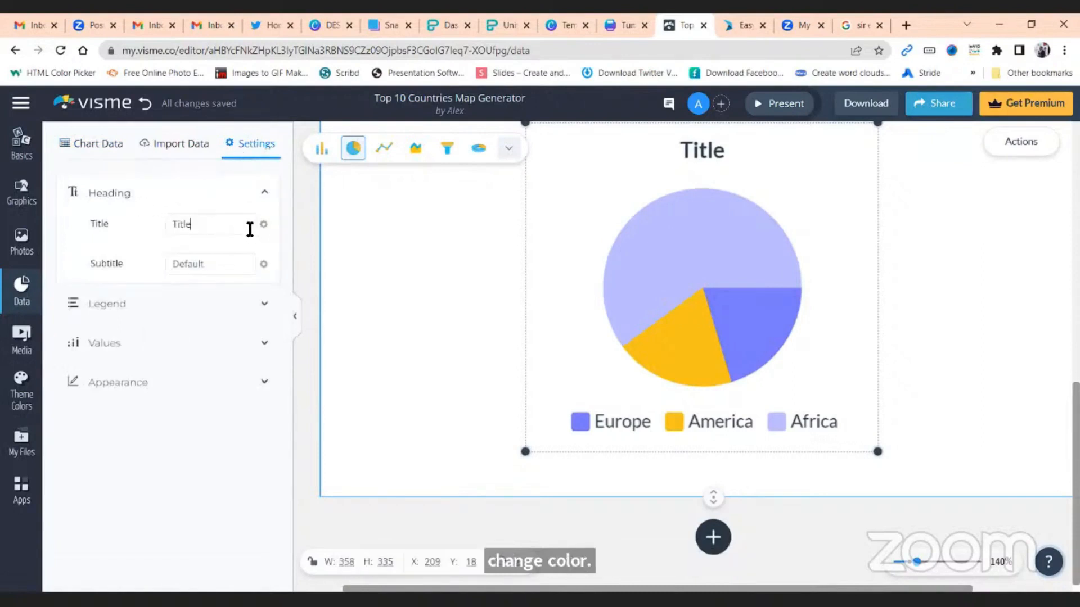
left_click(265, 305)
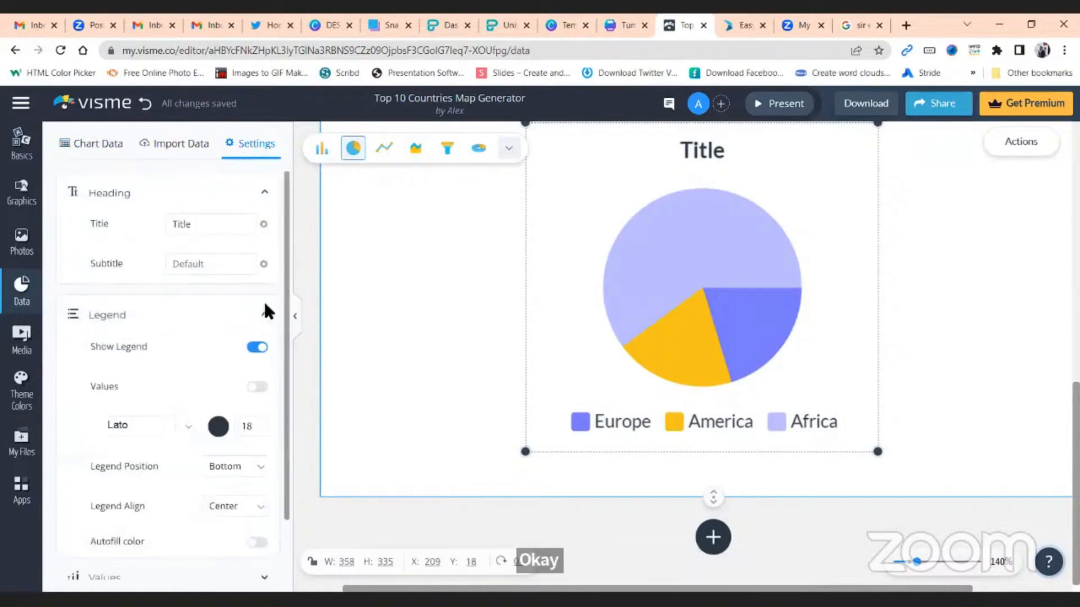
left_click(256, 347)
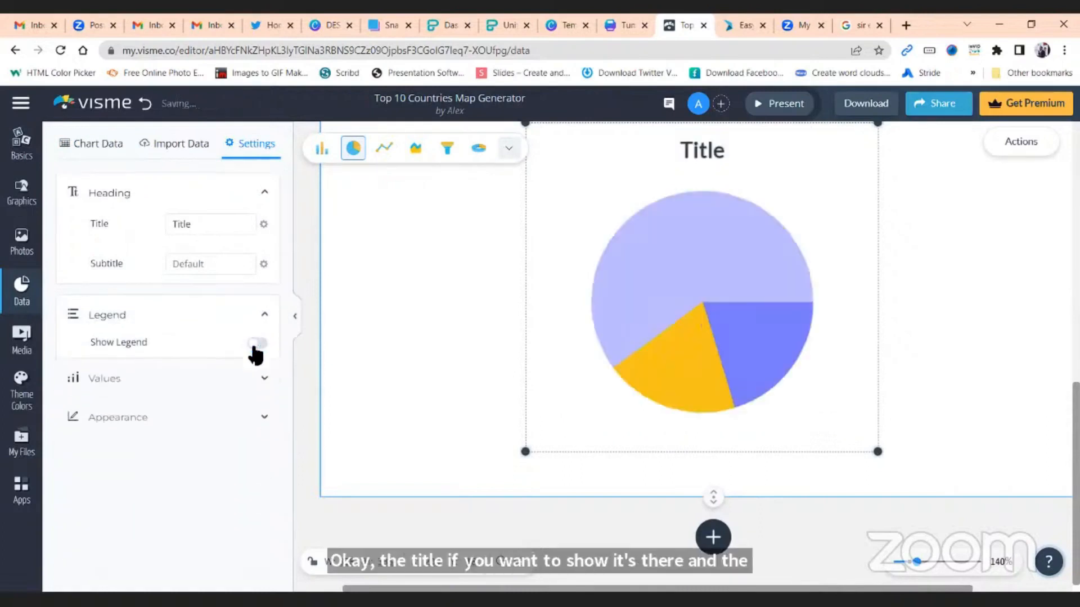
left_click(259, 346)
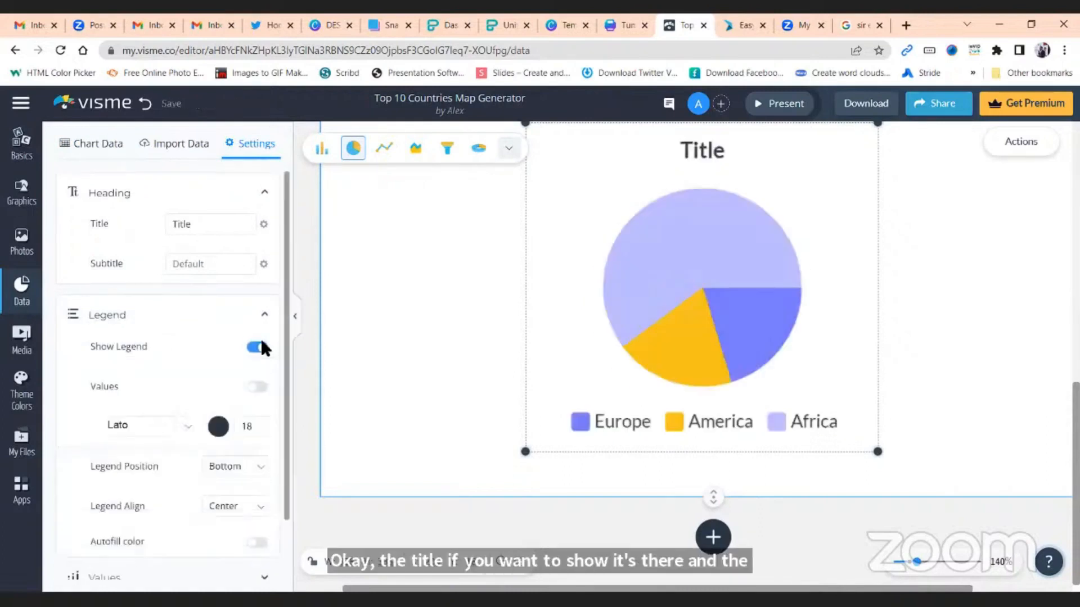
left_click(265, 316)
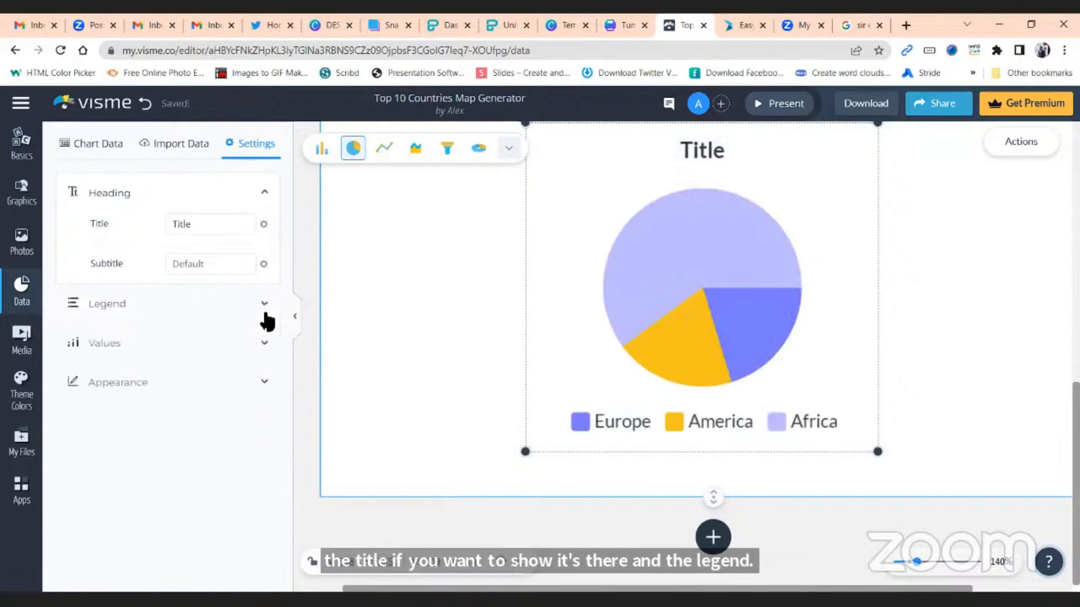
Step: Leave the chart settings for the data elements and add another empty page below the pie chart
left_click(19, 293)
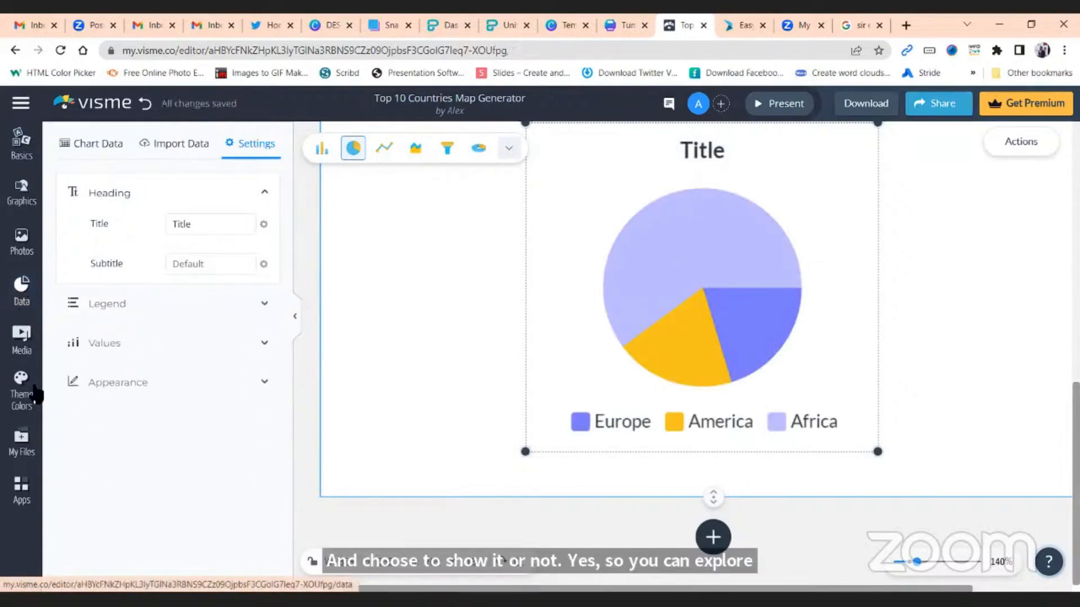
left_click(293, 317)
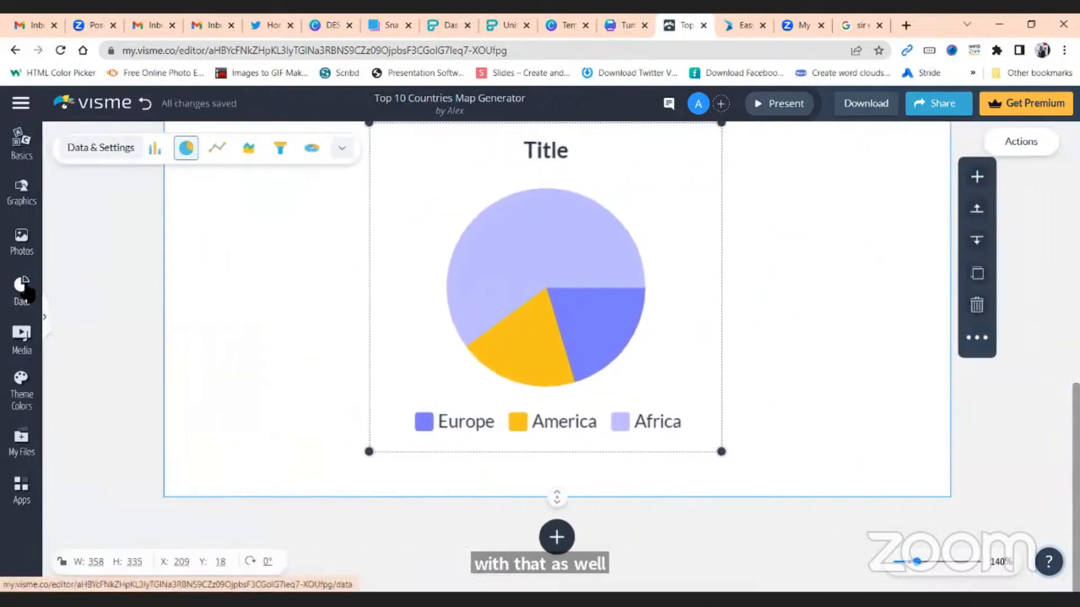
left_click(22, 288)
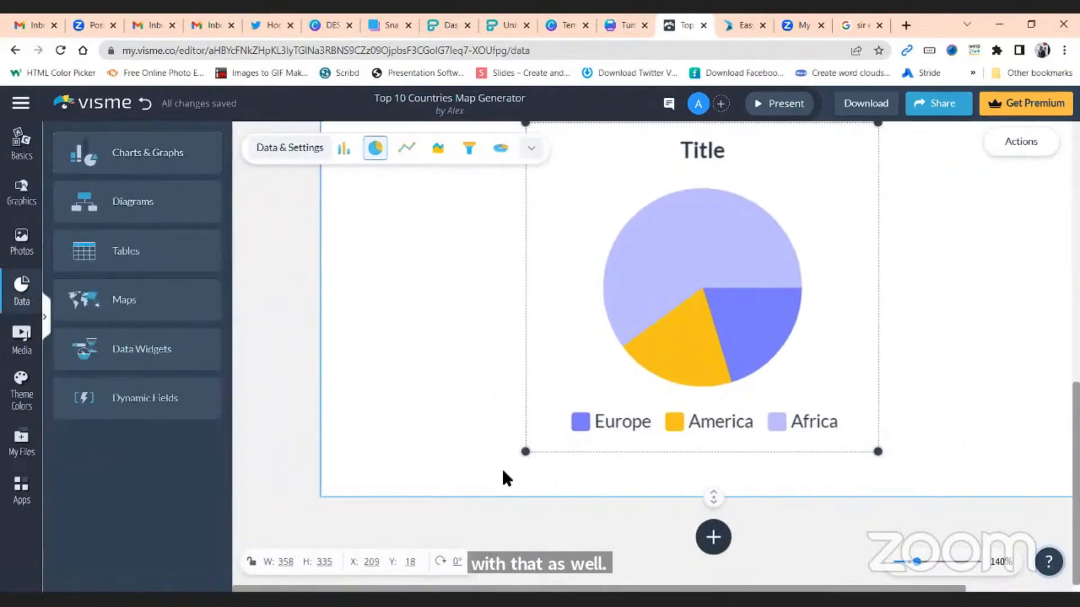
left_click(712, 537)
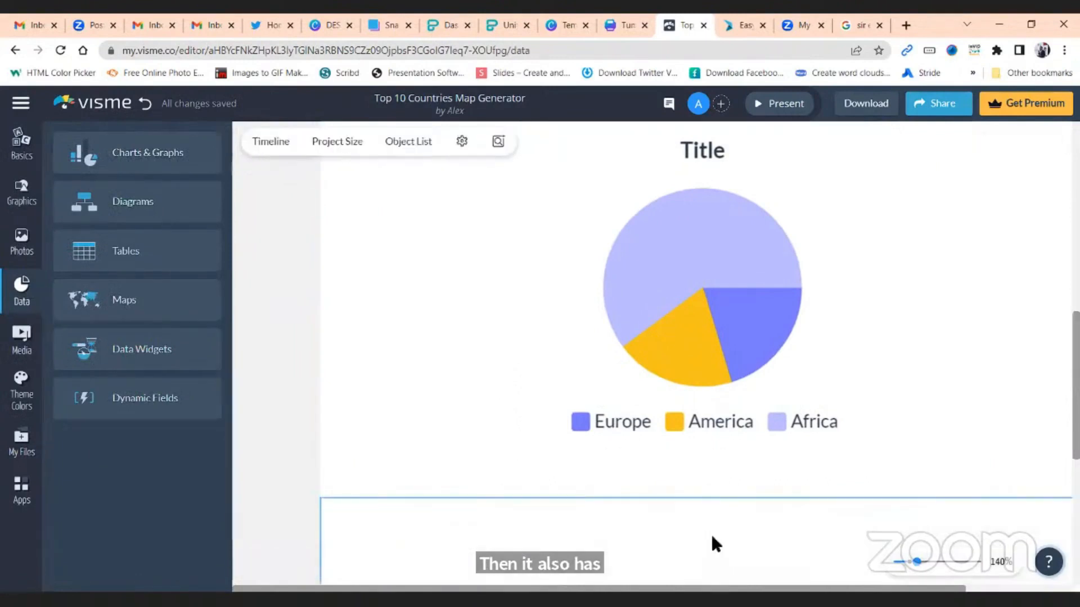
Step: Search the country maps for "uganda" and select the Uganda map
left_click(118, 313)
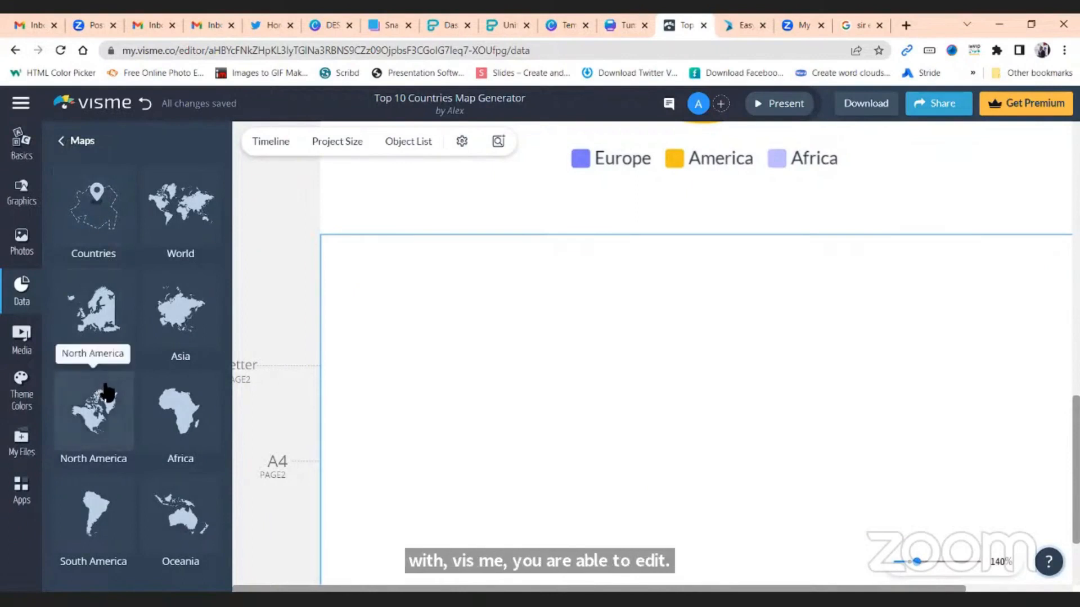
left_click(105, 219)
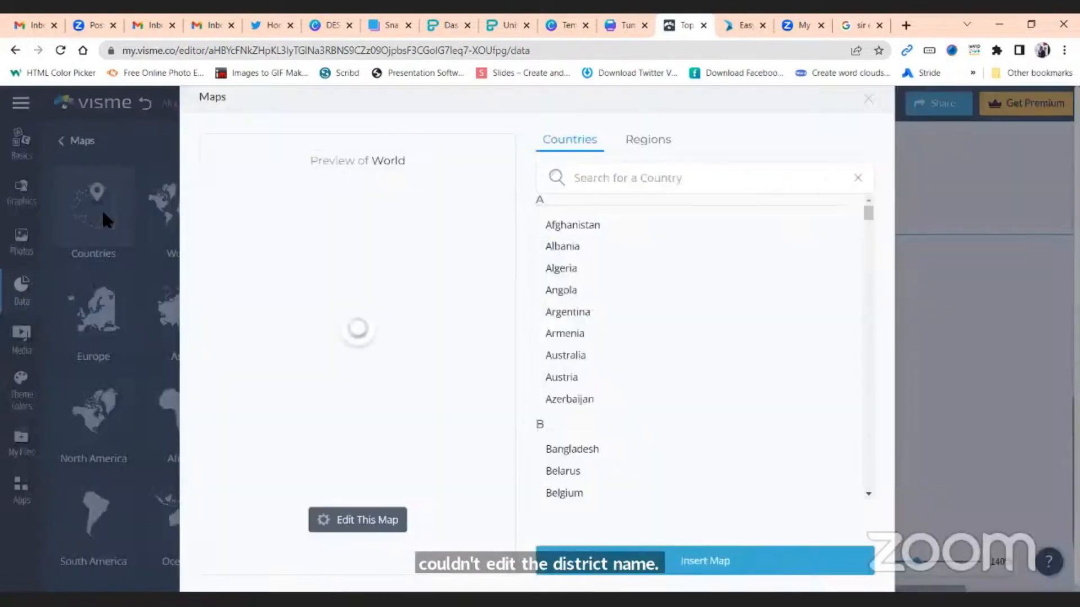
left_click(680, 178)
type("uganda")
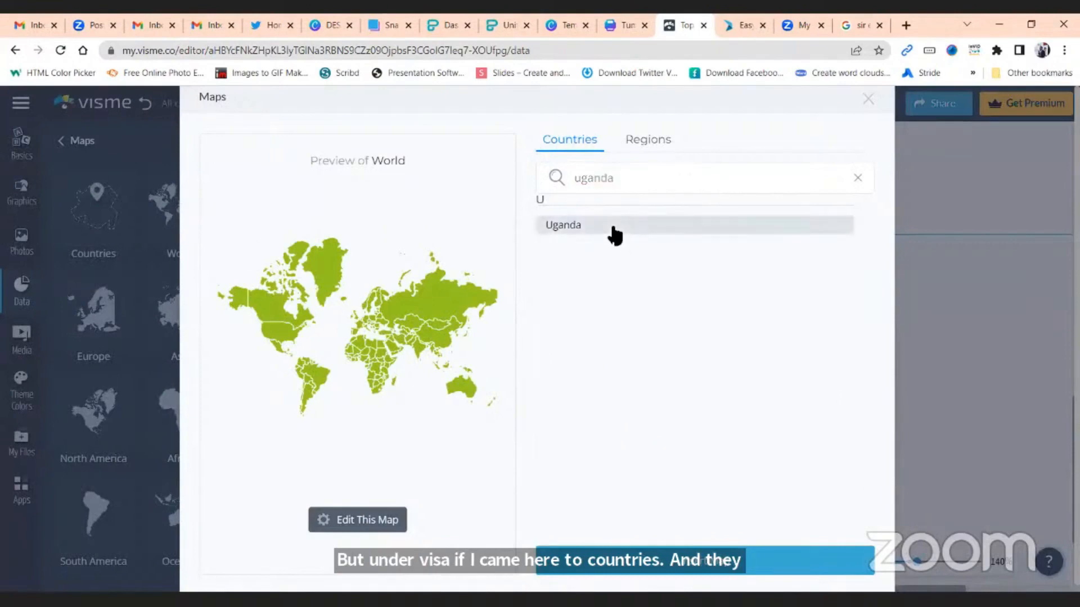
left_click(612, 226)
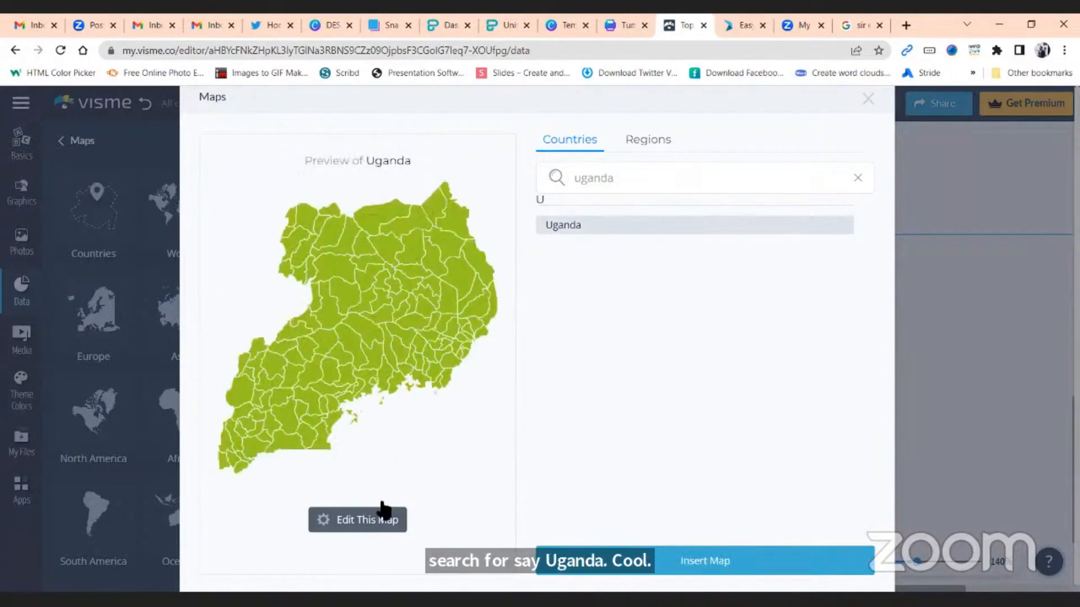
Step: Open the Uganda map for editing and colour the Abim district pink
left_click(366, 520)
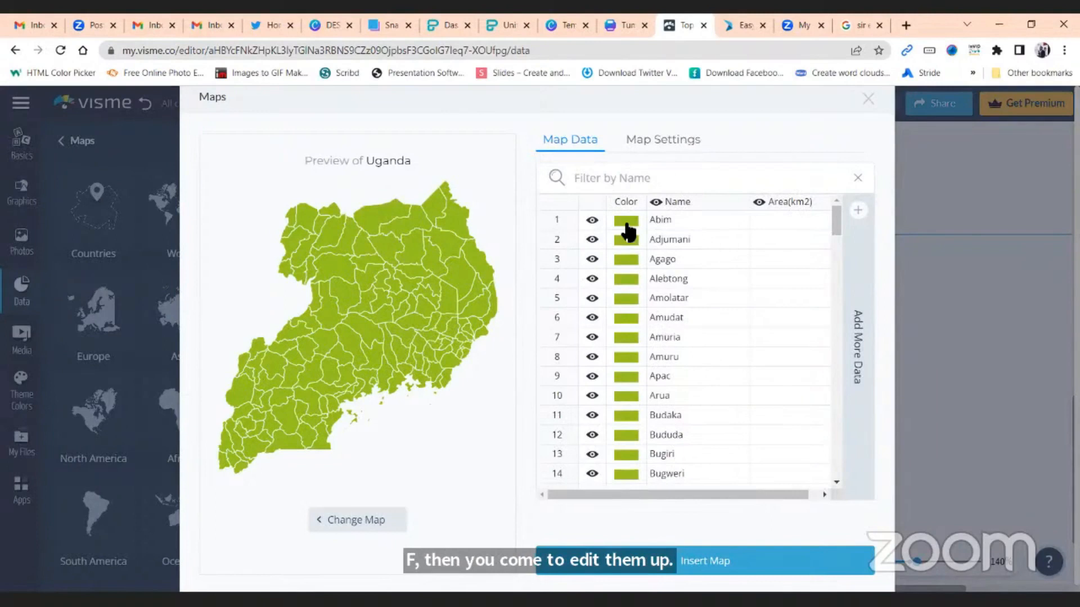
left_click(627, 230)
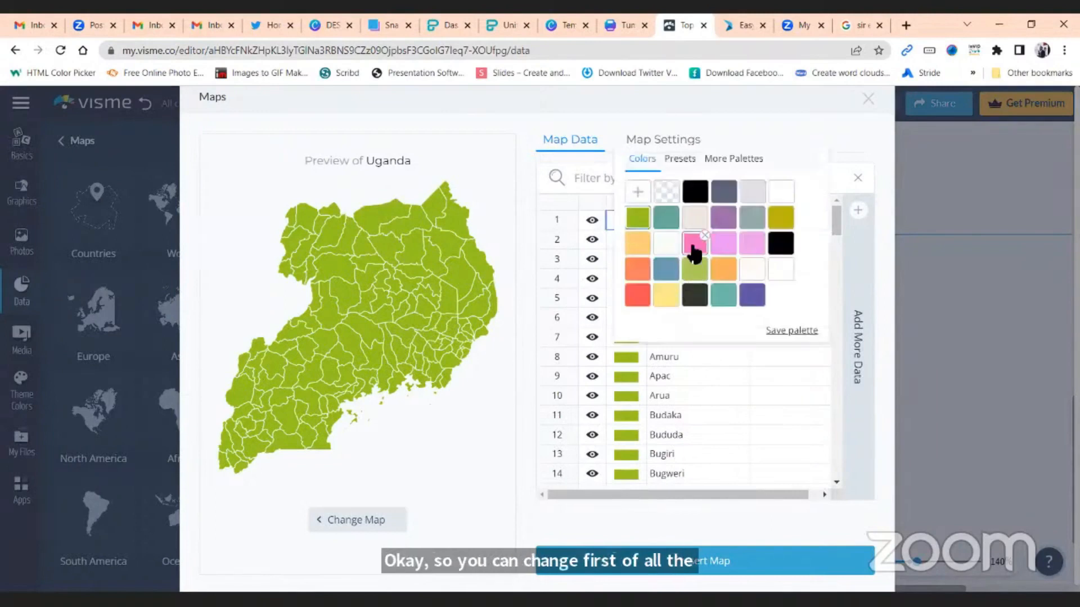
left_click(691, 248)
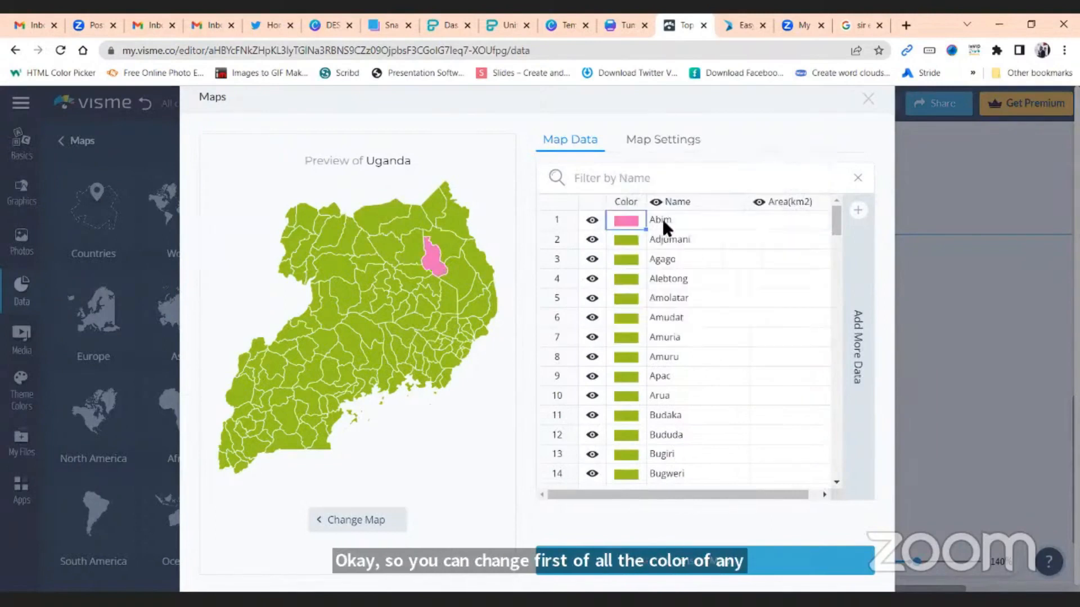
Step: Rename the Abim district as "Amolatar" in the map data
left_click(669, 219)
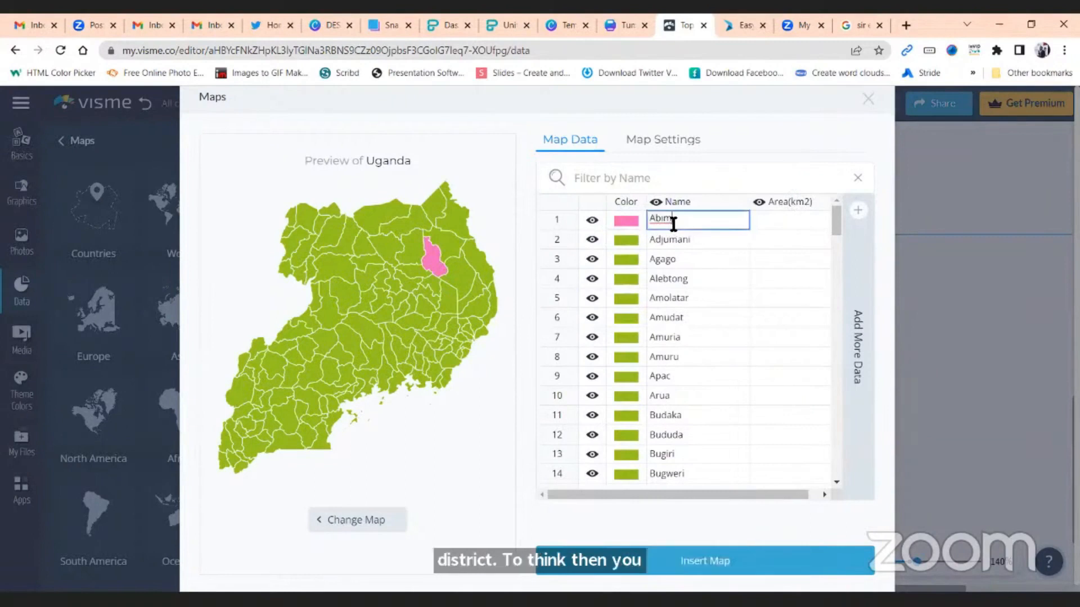
key("BackSpace")
key("BackSpace")
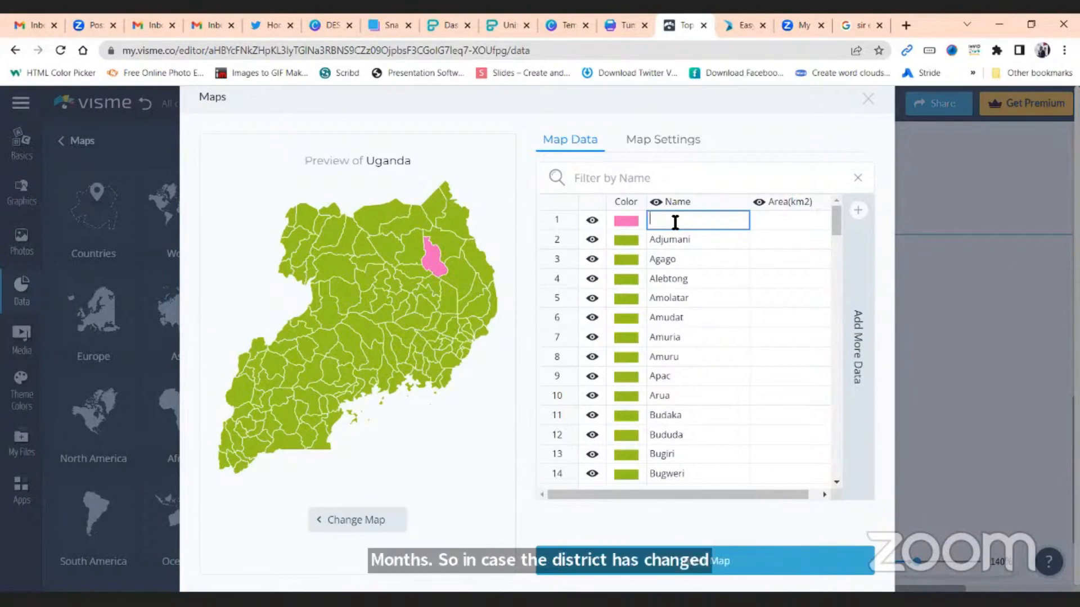
type("Amolatar")
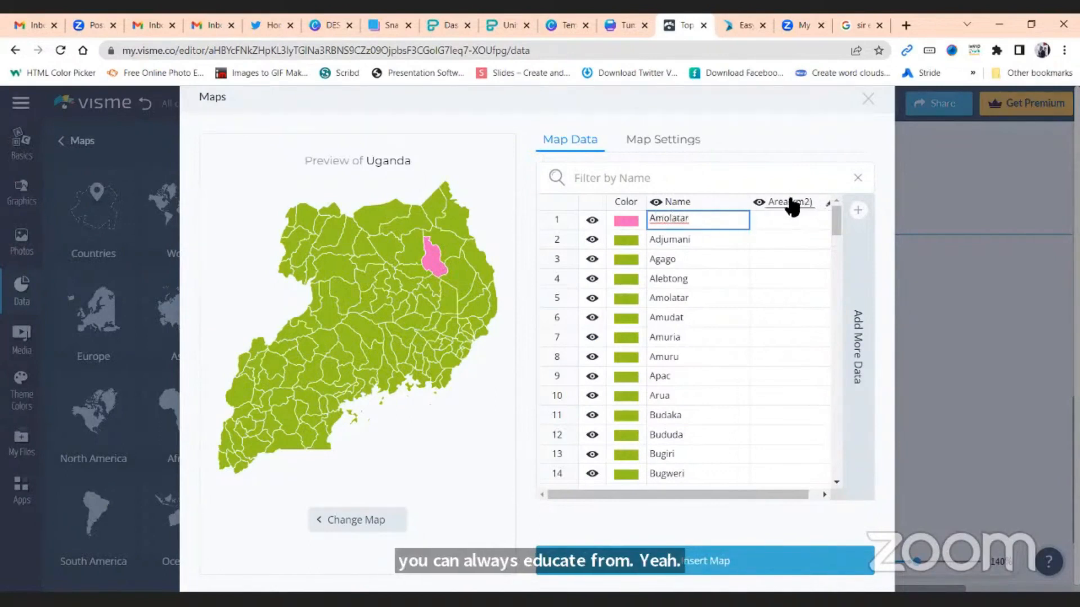
Step: Rename the Area(km2) column as "Schools" and enter 12 for the pink district in the first row
left_click(827, 203)
left_click_drag(763, 493, 798, 495)
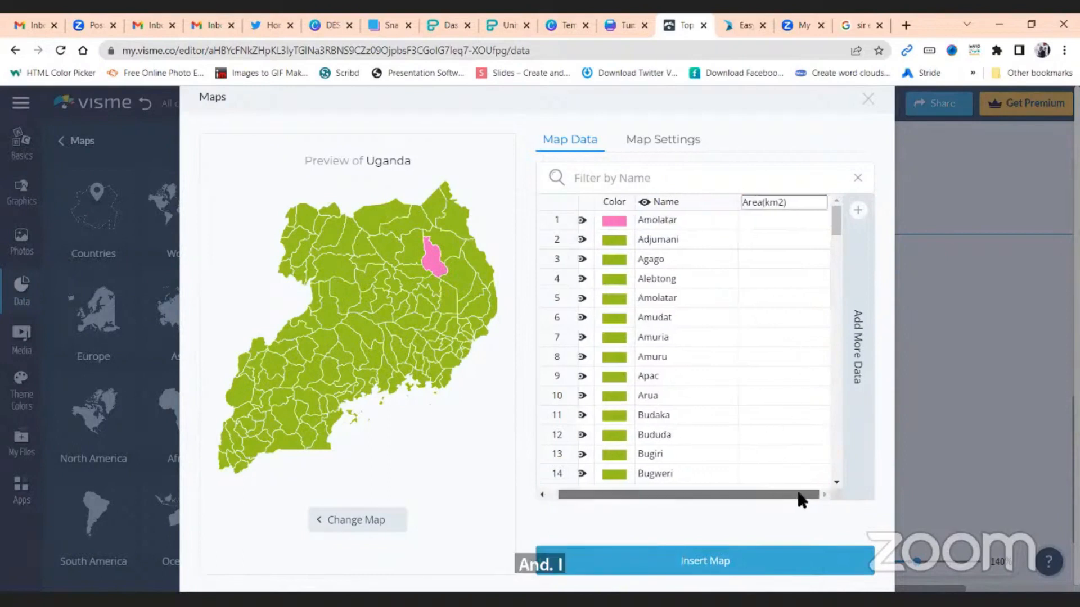
triple_click(790, 204)
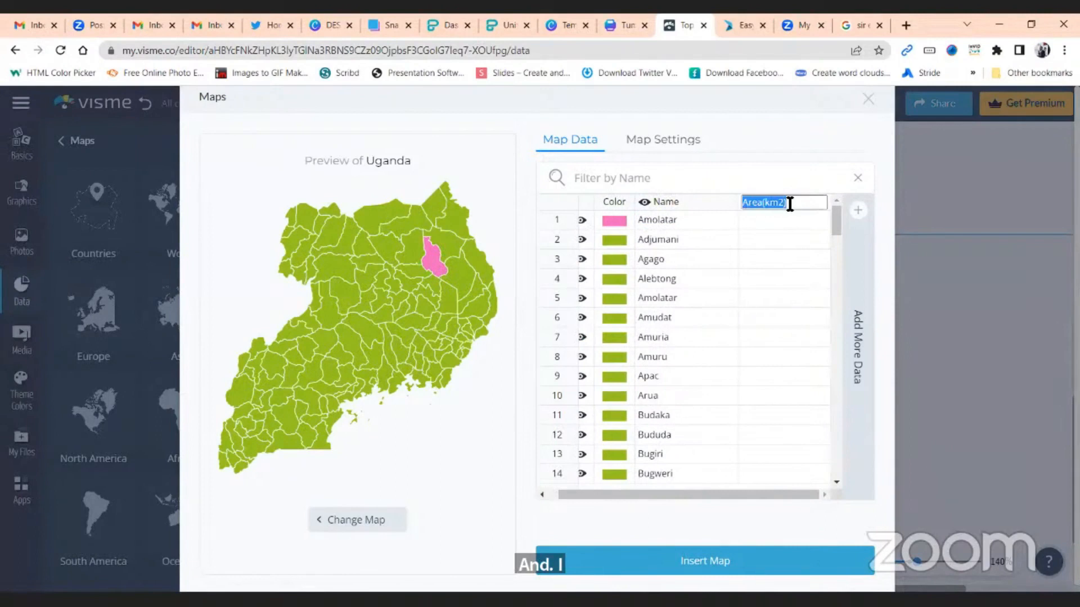
type("Schools")
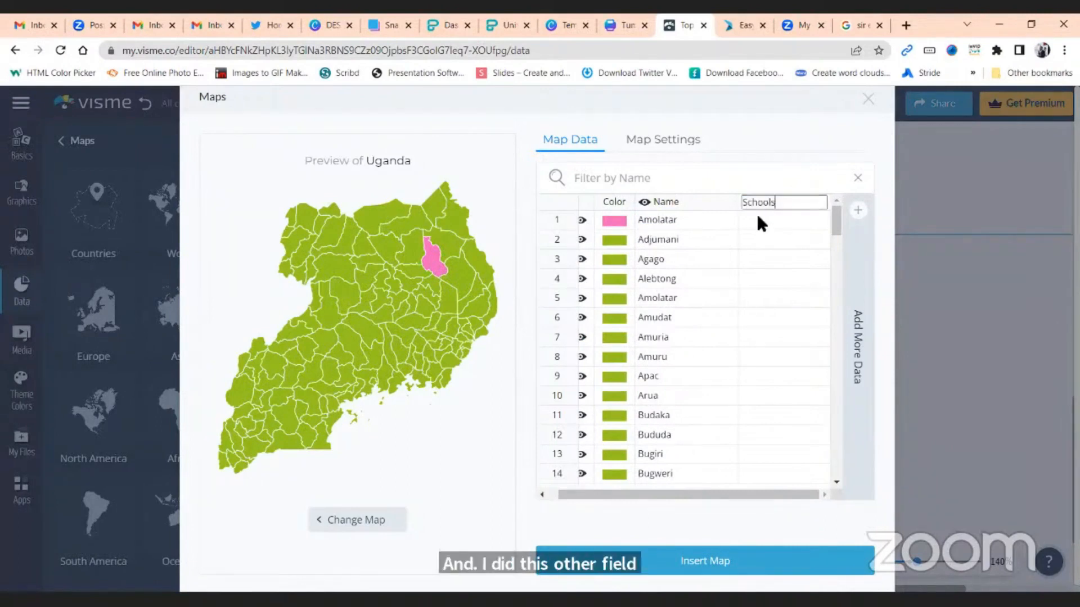
left_click(758, 218)
type("12")
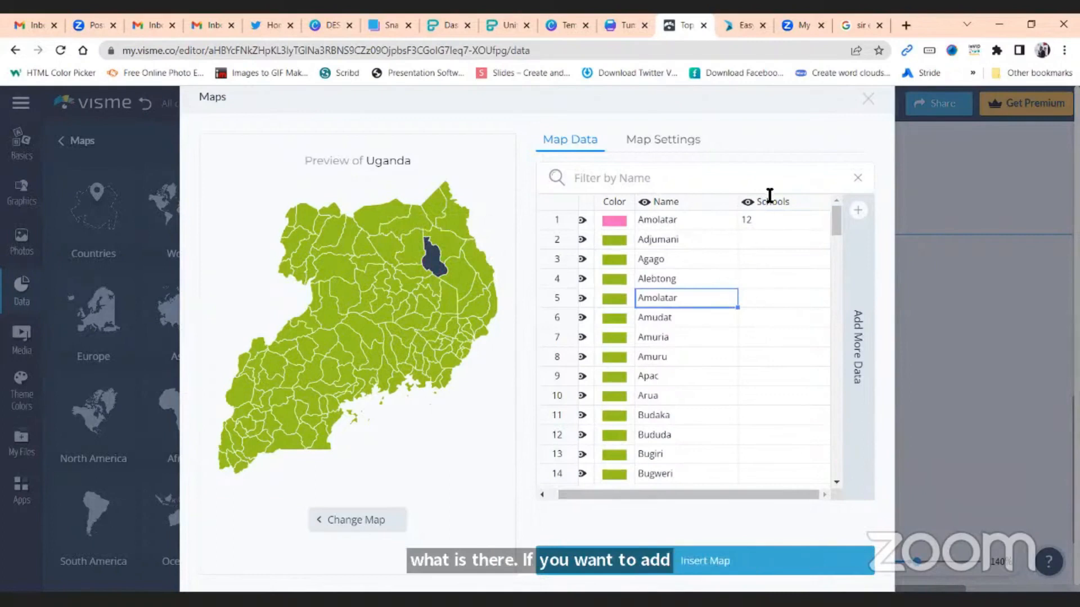
Step: Add a data column named "Hospitals" to the Uganda map data and enter 14 for Amolatar in the first row
left_click(861, 221)
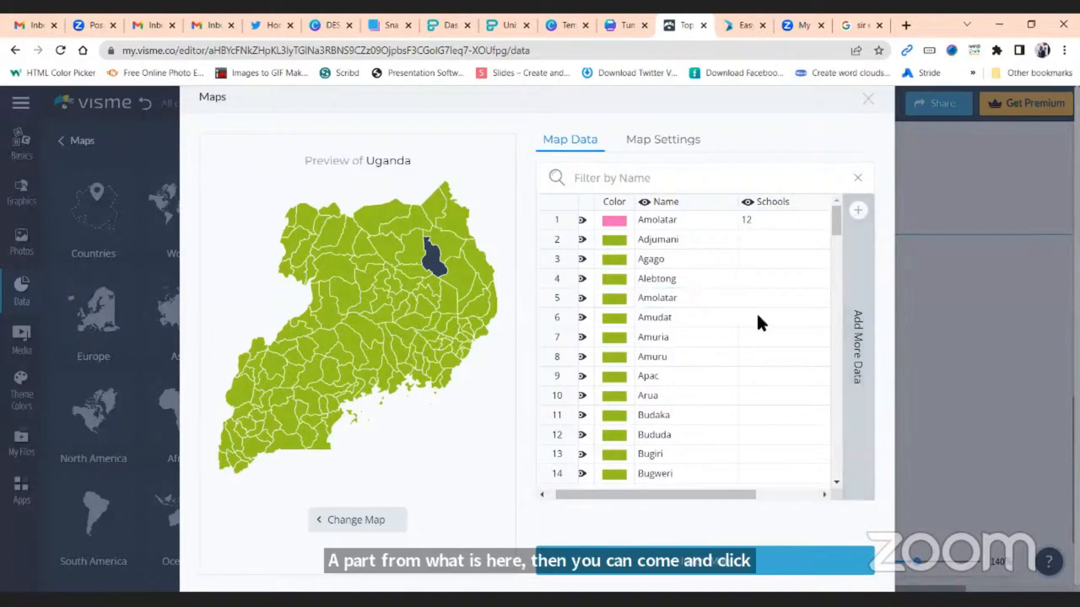
left_click_drag(740, 499, 807, 464)
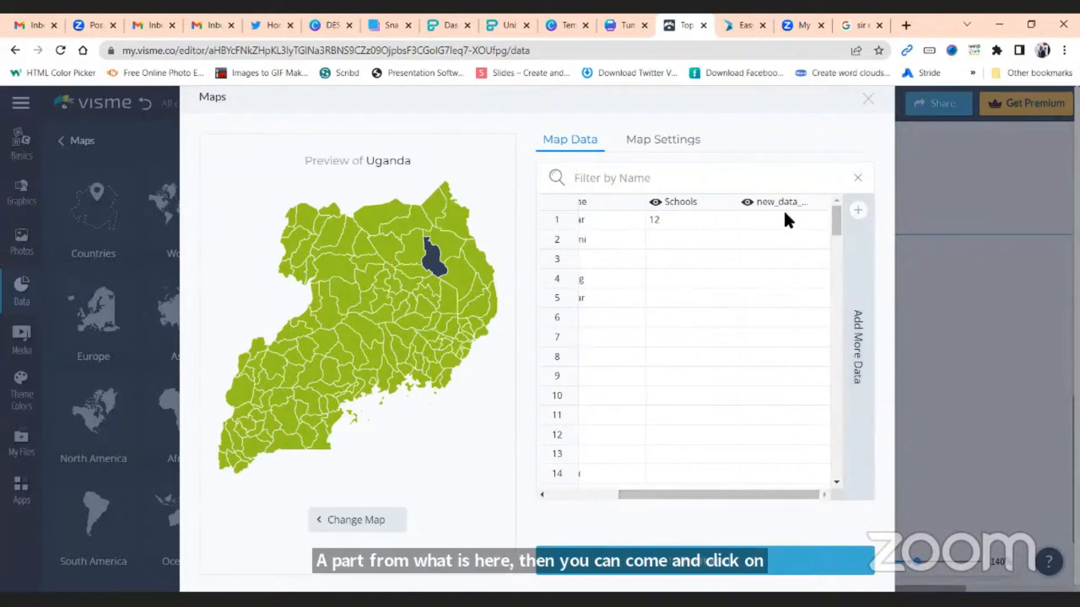
left_click(821, 205)
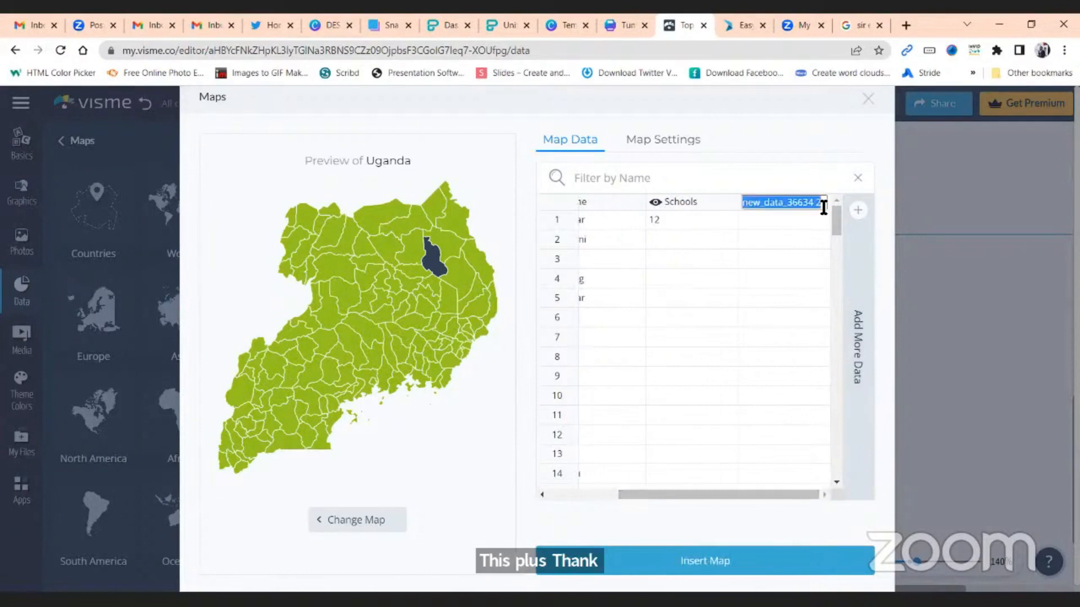
type("H")
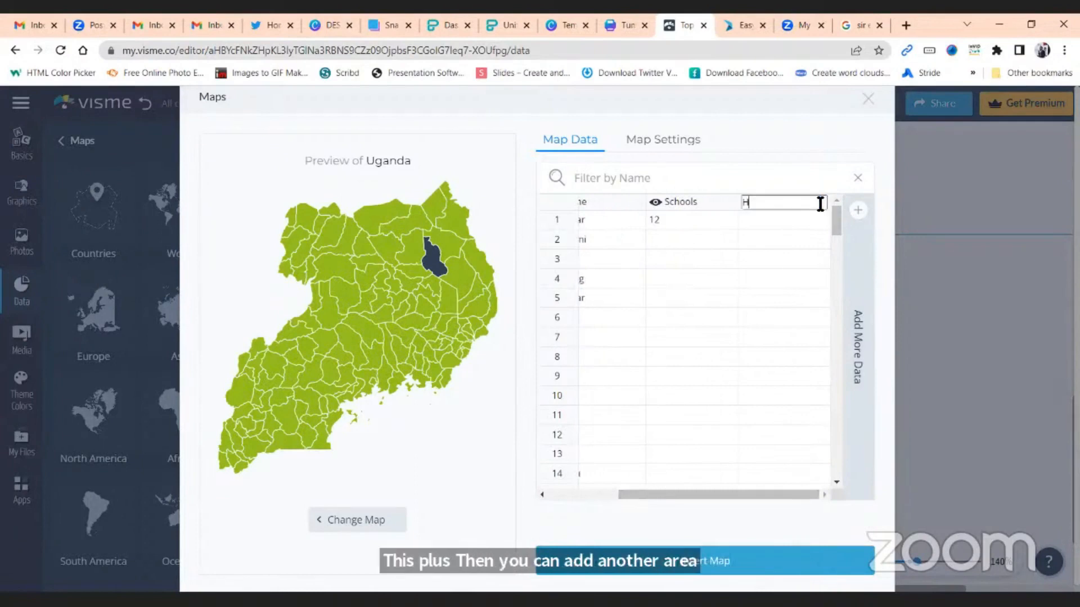
type("ospitals")
left_click(784, 218)
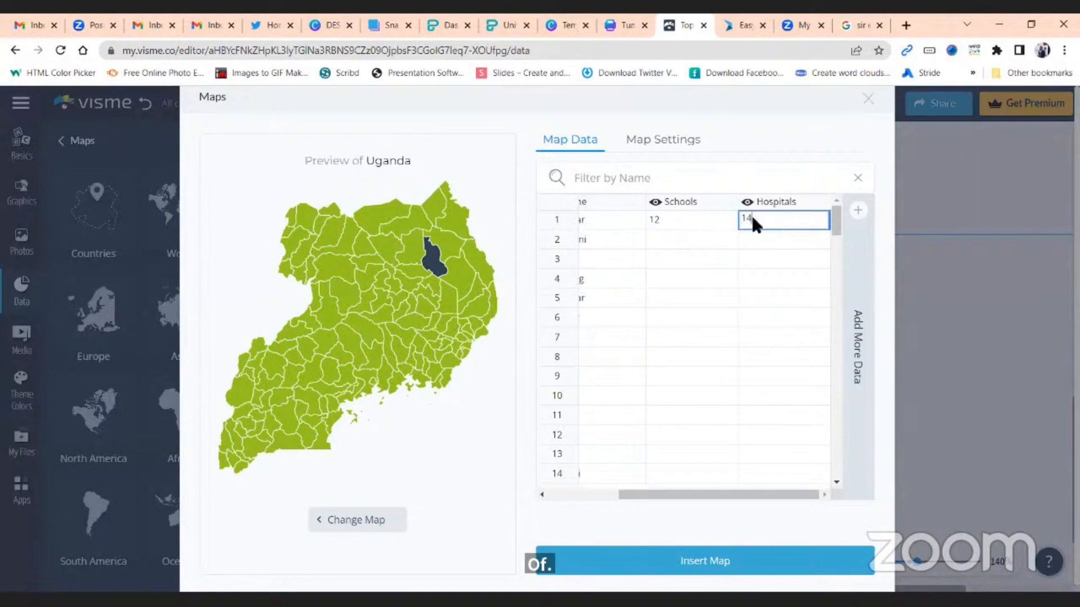
Step: Set the Uganda map's global colour to orange and its border colour to teal green
left_click(658, 142)
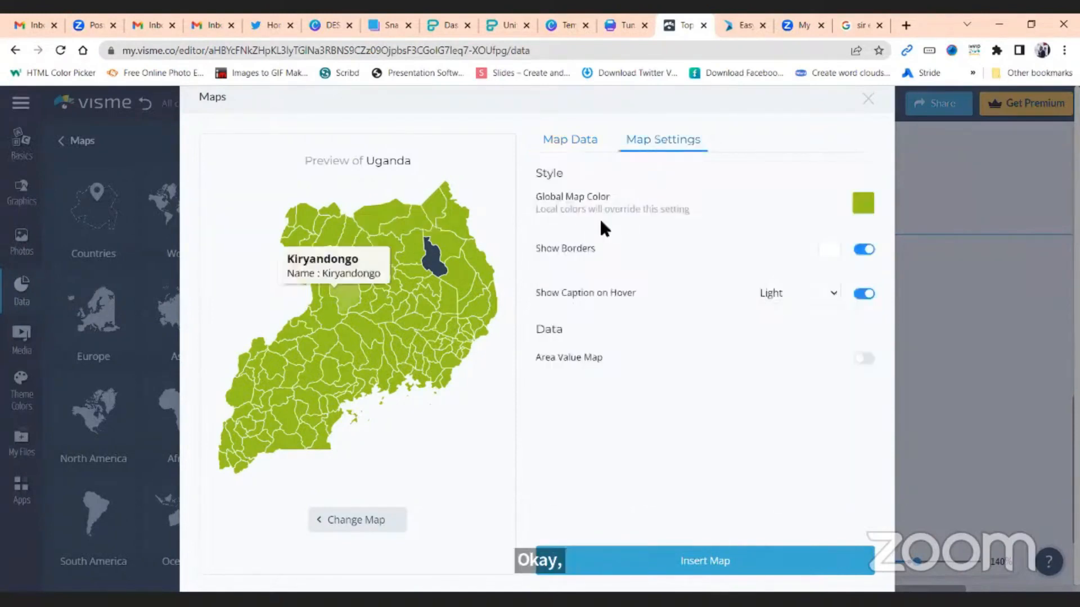
left_click(863, 205)
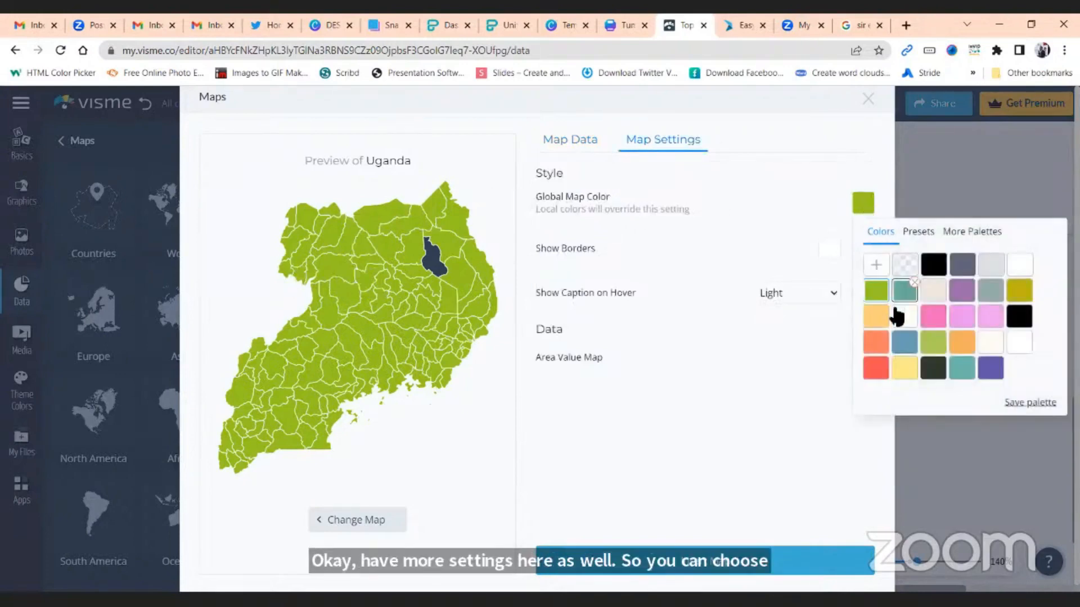
left_click(883, 346)
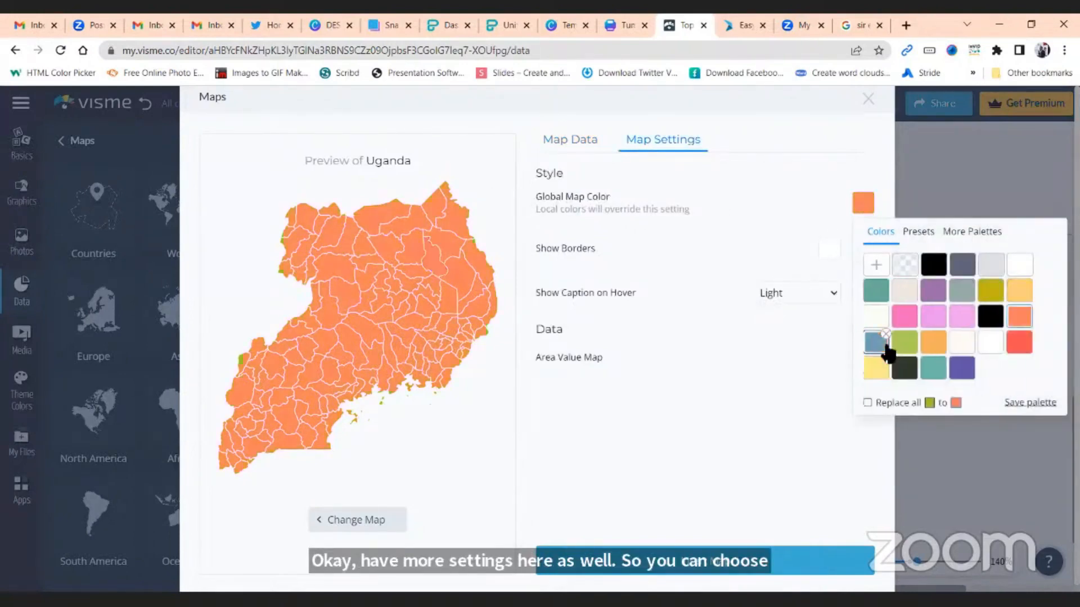
left_click(833, 254)
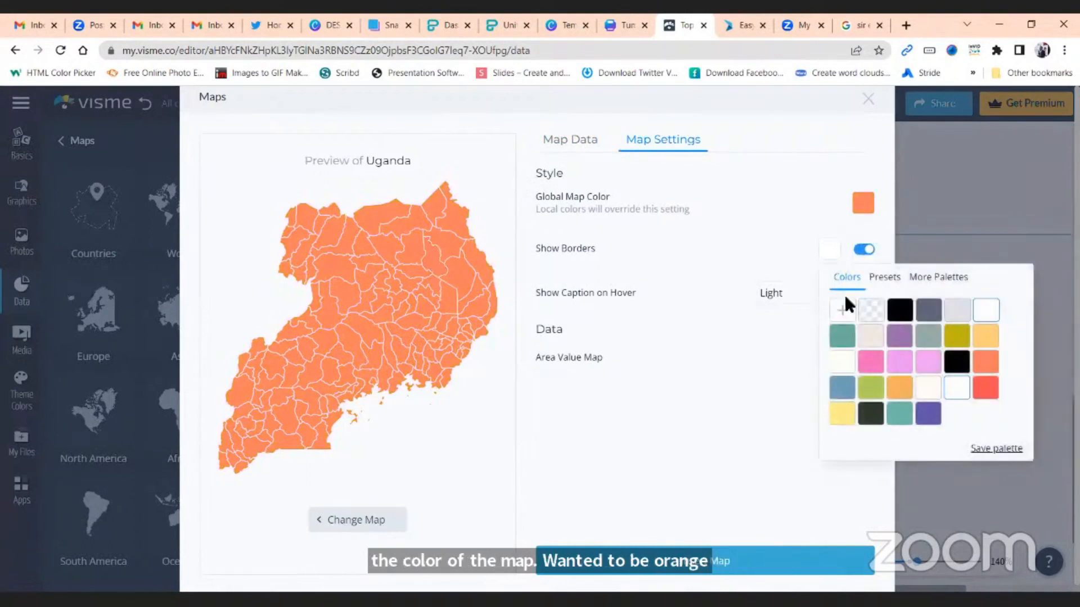
left_click(842, 336)
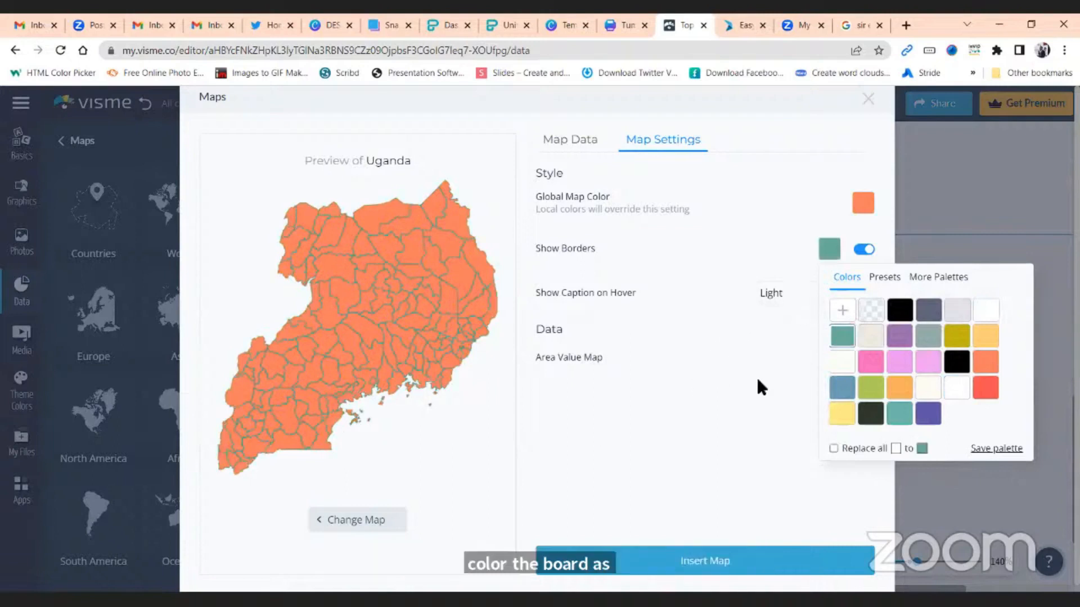
left_click(752, 393)
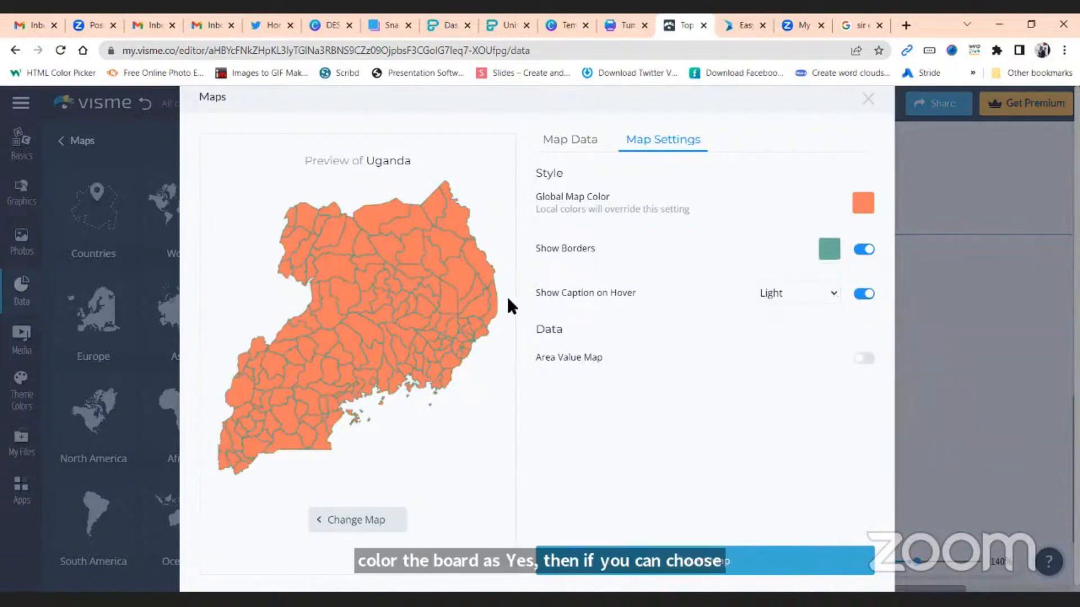
Step: Try the hover caption settings, keeping the Light style and switching the caption off and on again
left_click(832, 298)
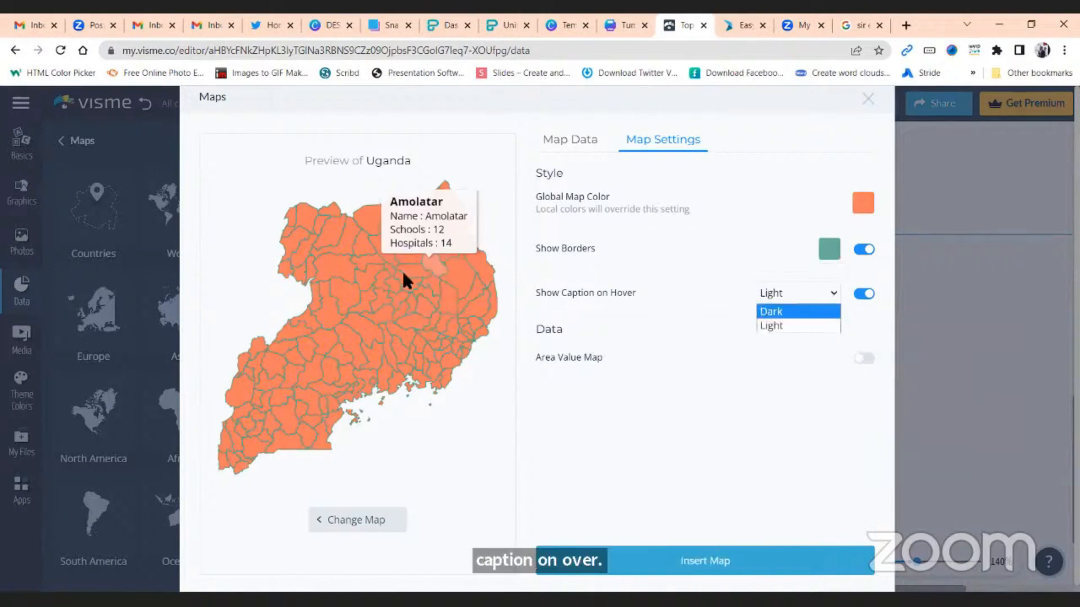
left_click(772, 329)
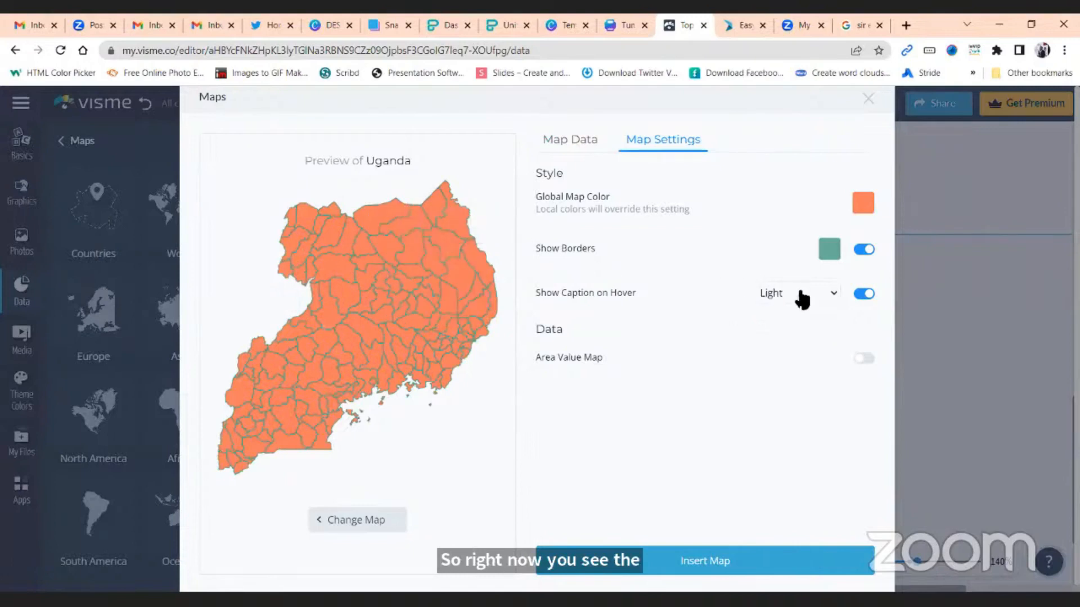
left_click(862, 294)
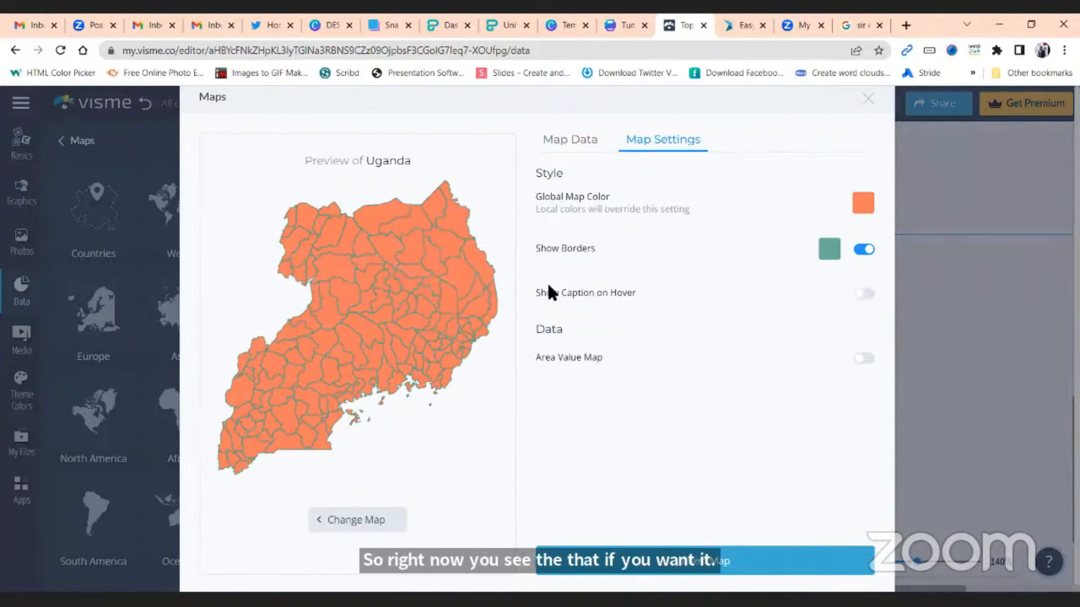
left_click(863, 293)
mouse_move(371, 279)
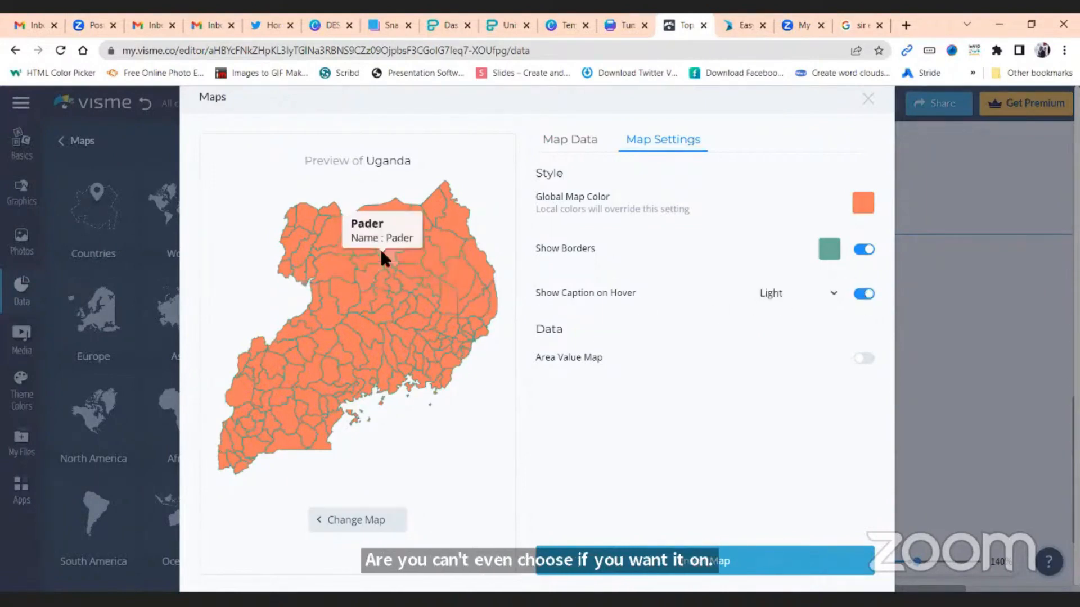
Step: Insert the edited Uganda map into the project and check it below the pie chart
left_click(762, 559)
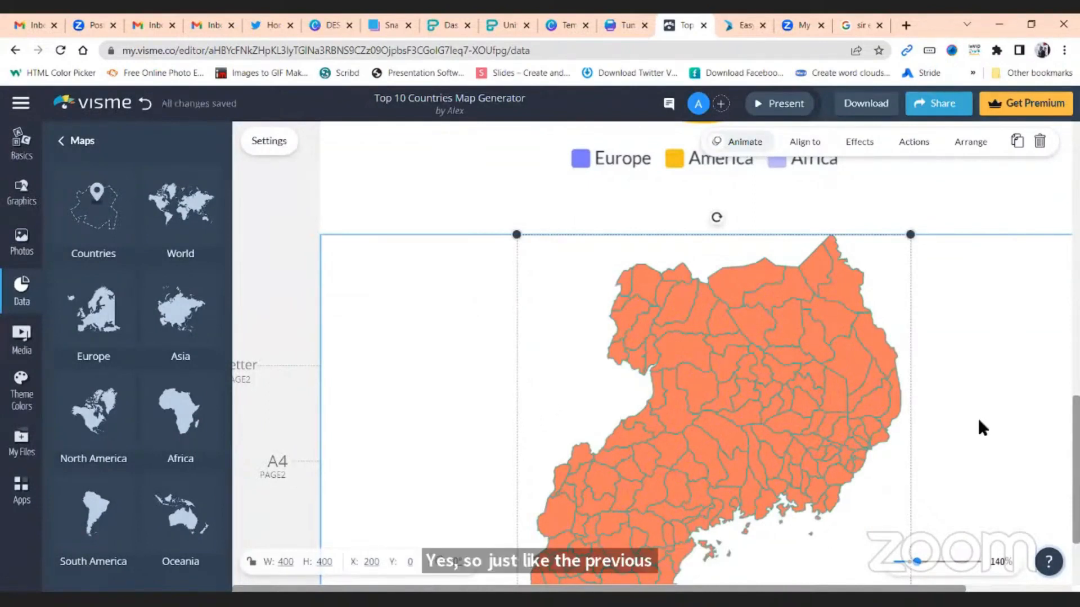
scroll(979, 426, "up", 5)
scroll(699, 353, "up", 5)
scroll(699, 353, "down", 7)
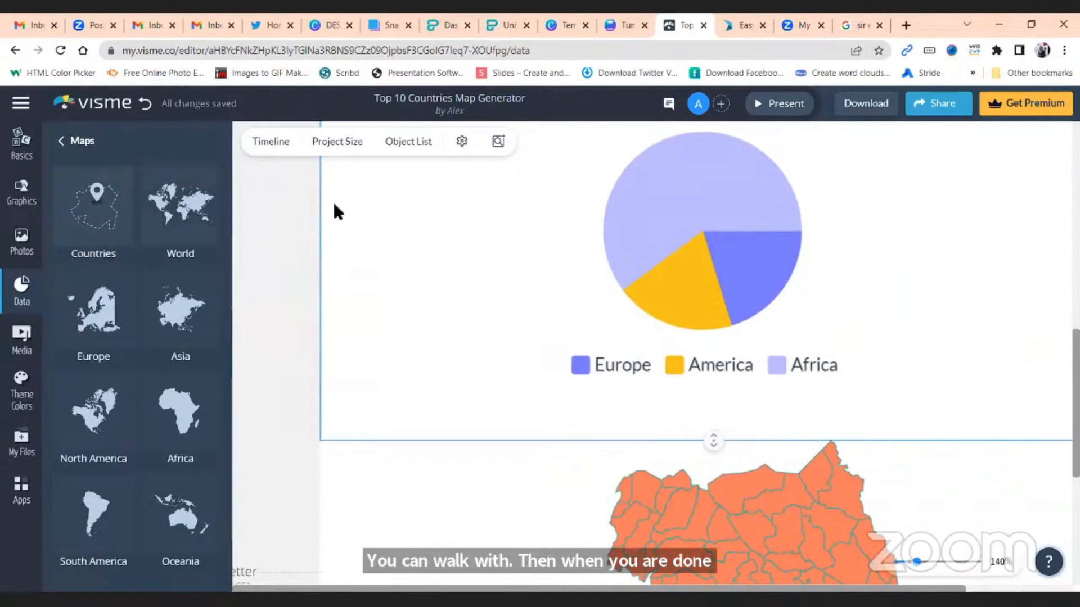
Step: Examine the project's download options for high-resolution JPG, save destinations, PDF and video, closing them without downloading, and return to the world map
left_click(870, 105)
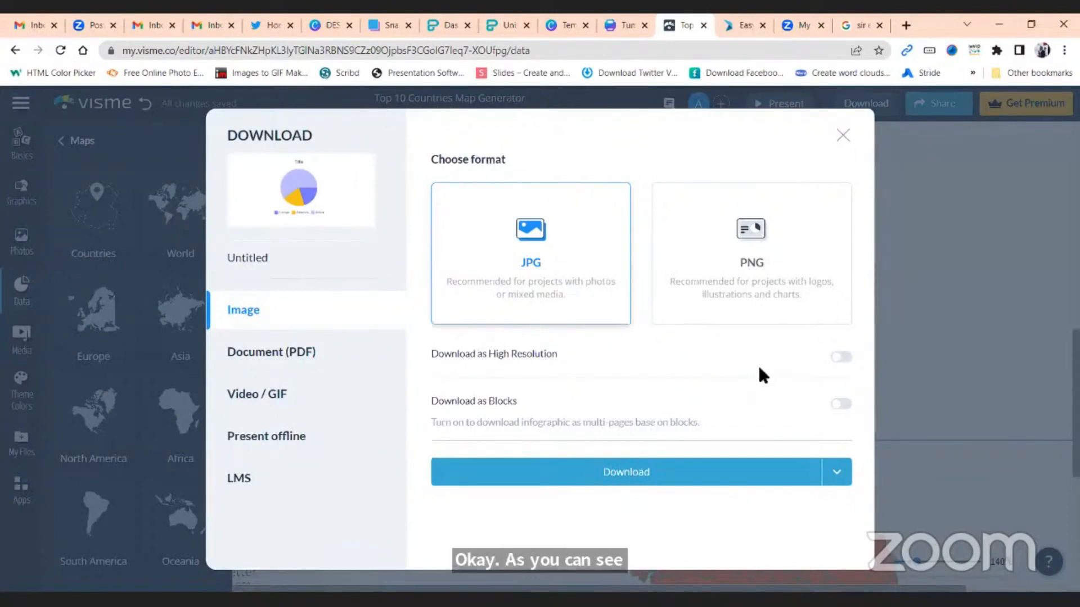
left_click(821, 362)
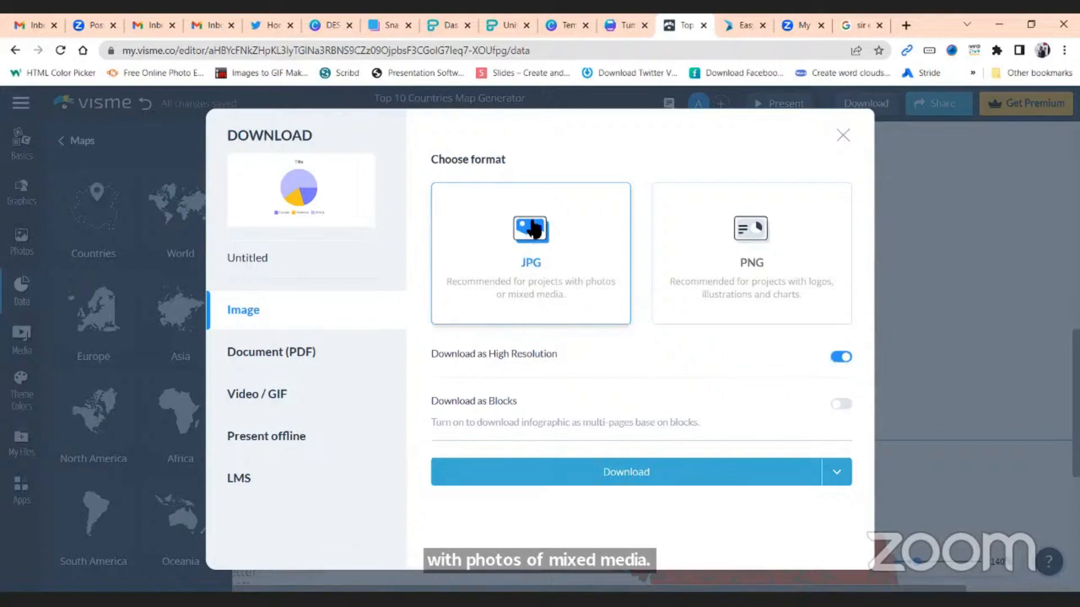
left_click(836, 474)
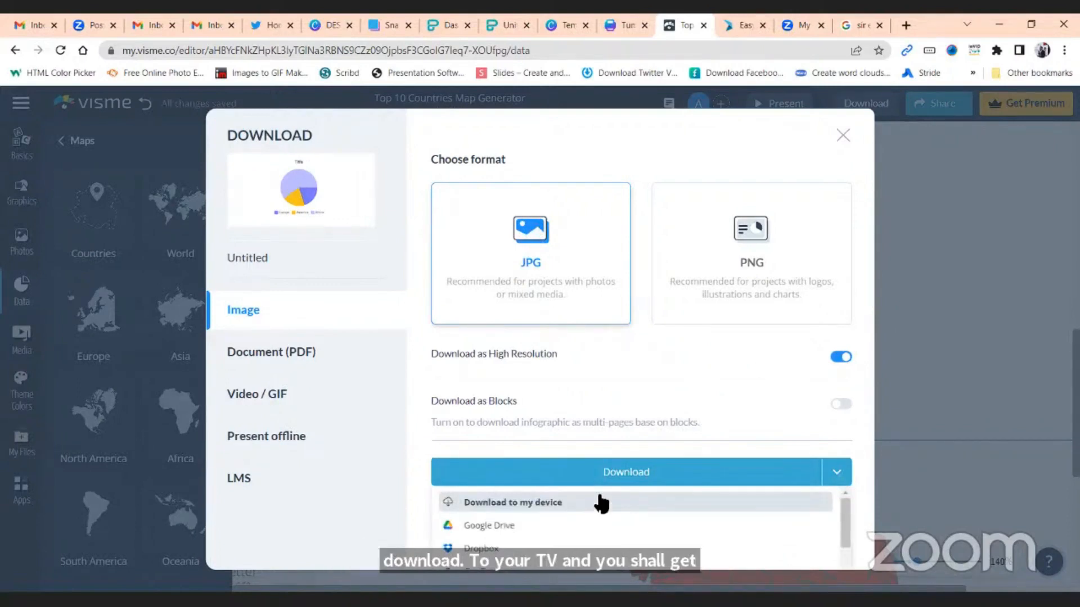
left_click(263, 360)
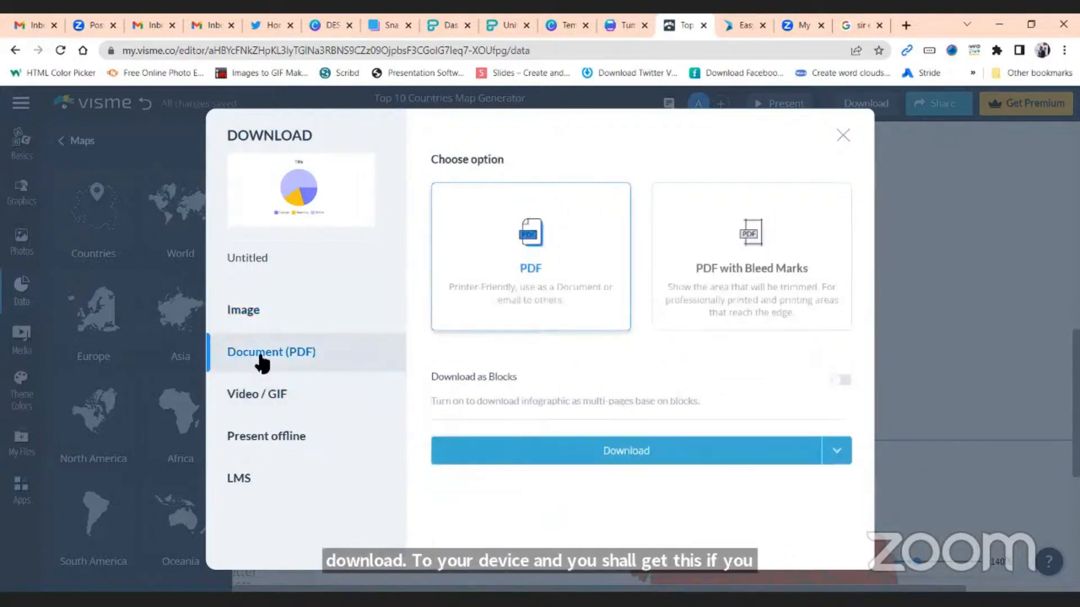
left_click(271, 394)
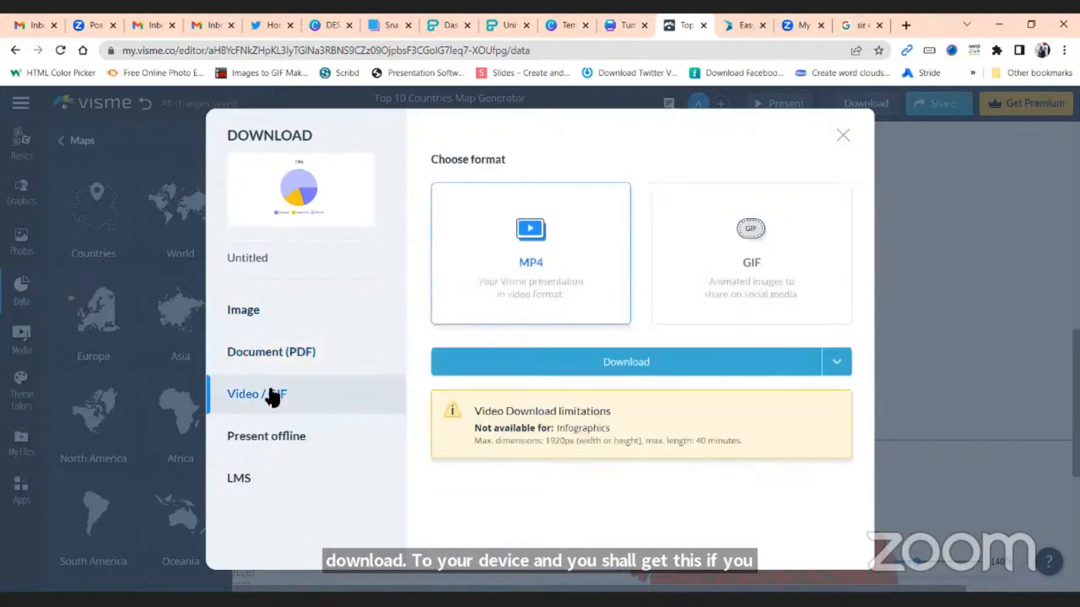
left_click(302, 368)
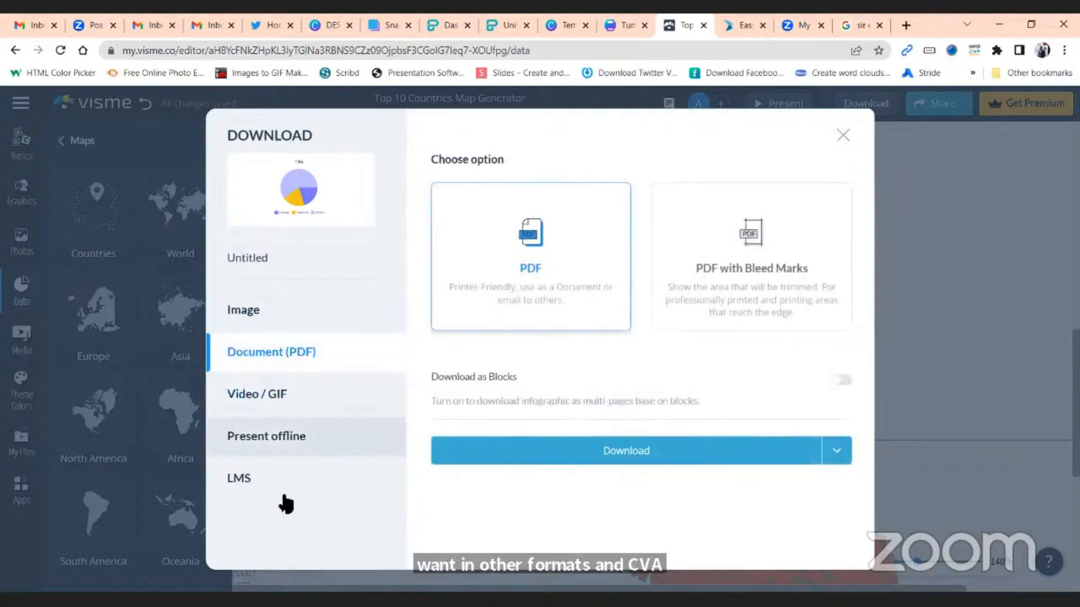
left_click(843, 136)
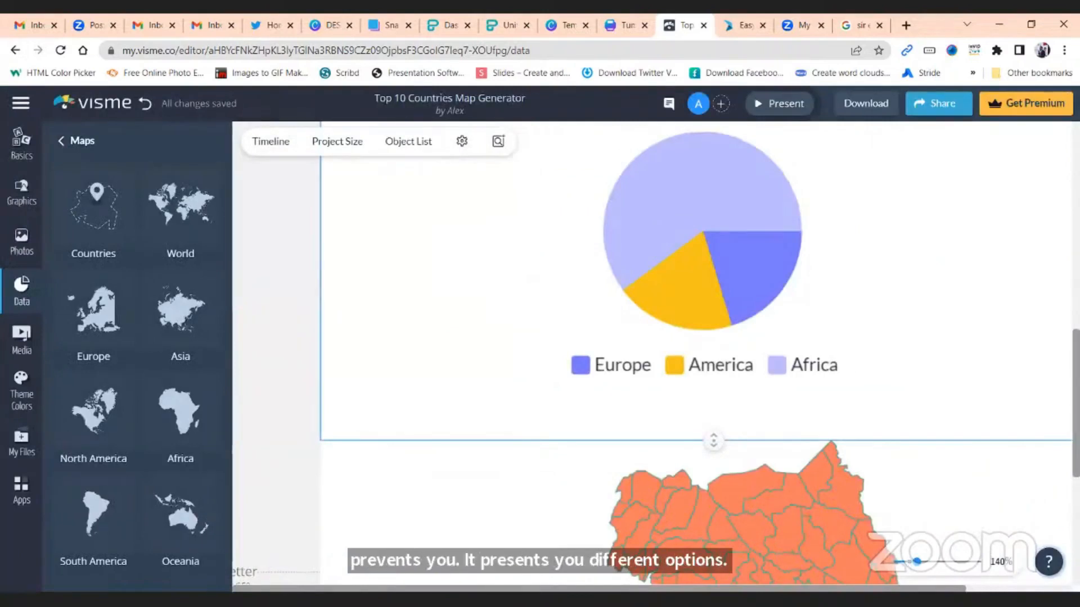
scroll(697, 354, "up", 5)
scroll(786, 193, "up", 5)
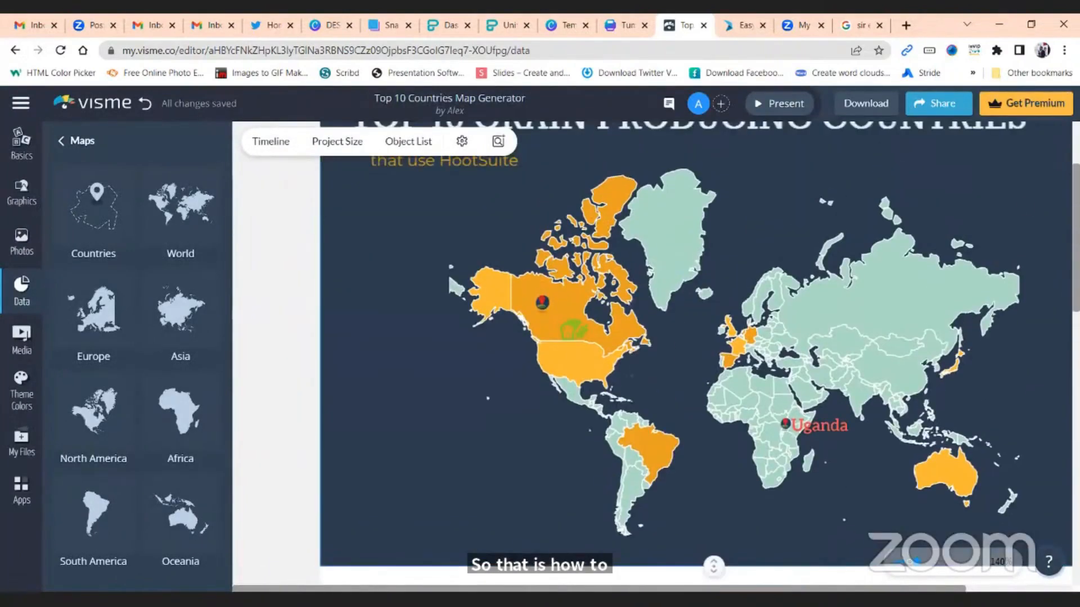